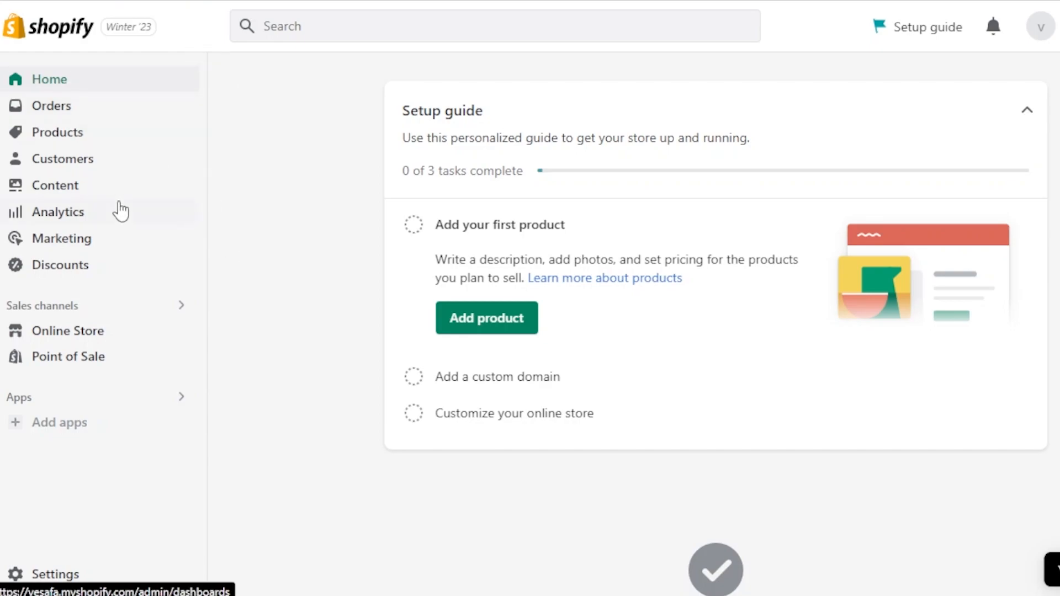
Browse the online store's current theme and popular free themes, and open the Dawn theme for customization.
left_click(27, 329)
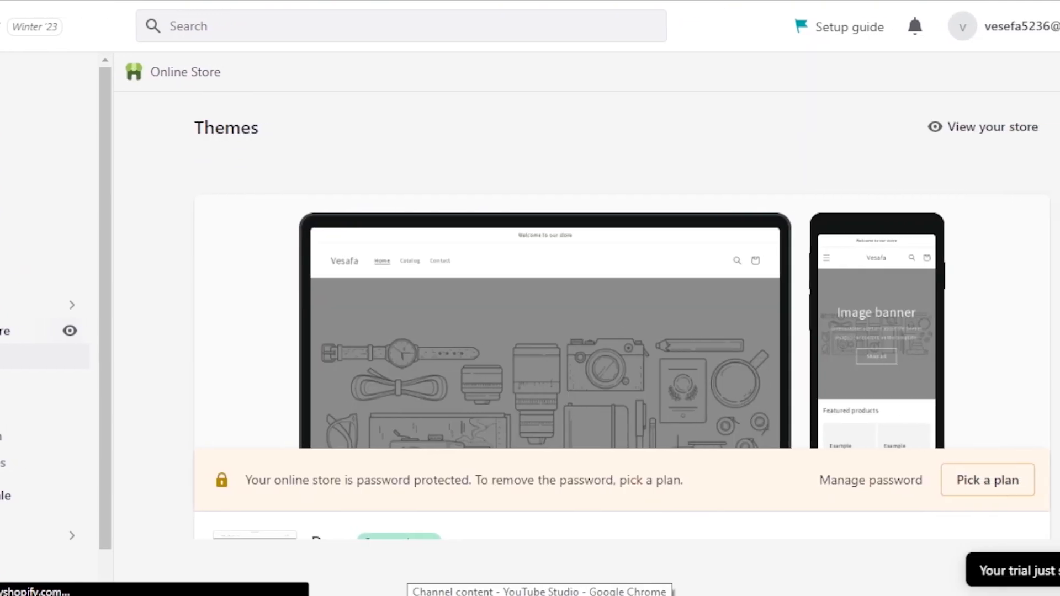
scroll(622, 295, "down", 4)
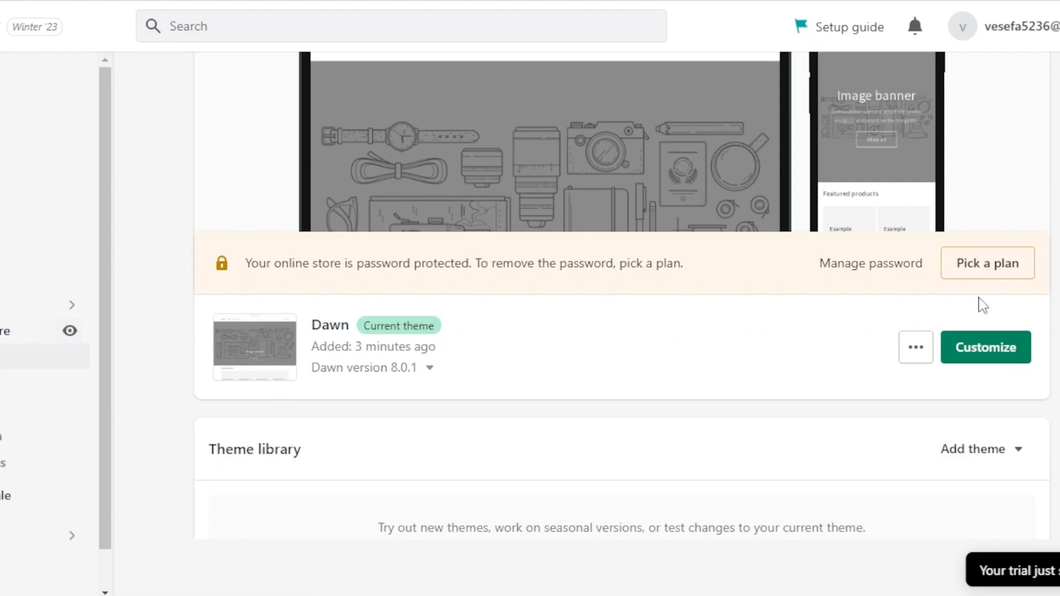
scroll(982, 304, "down", 5)
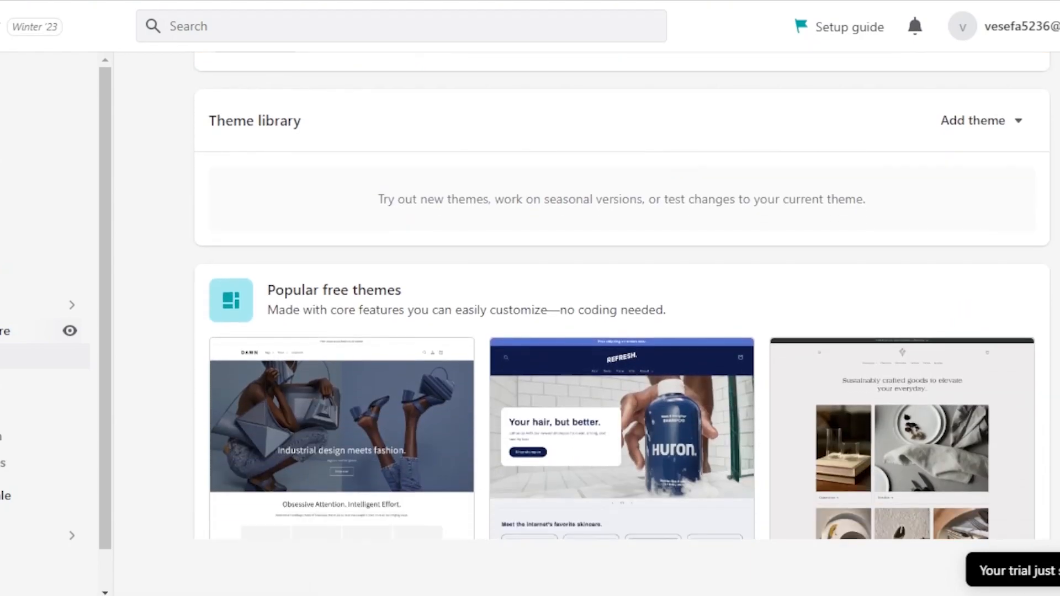
scroll(552, 298, "down", 2)
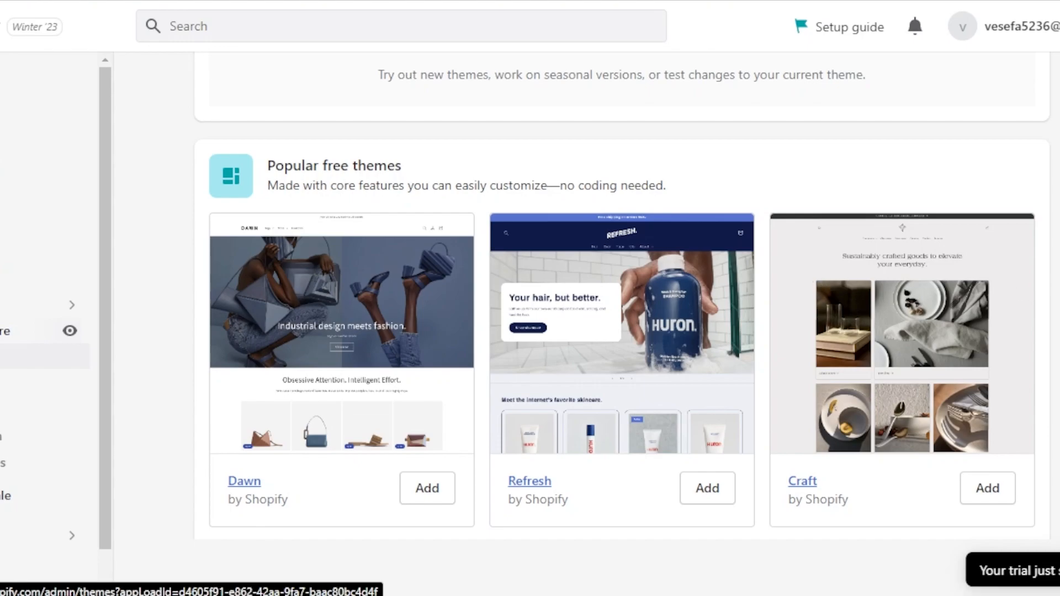
scroll(622, 295, "down", 6)
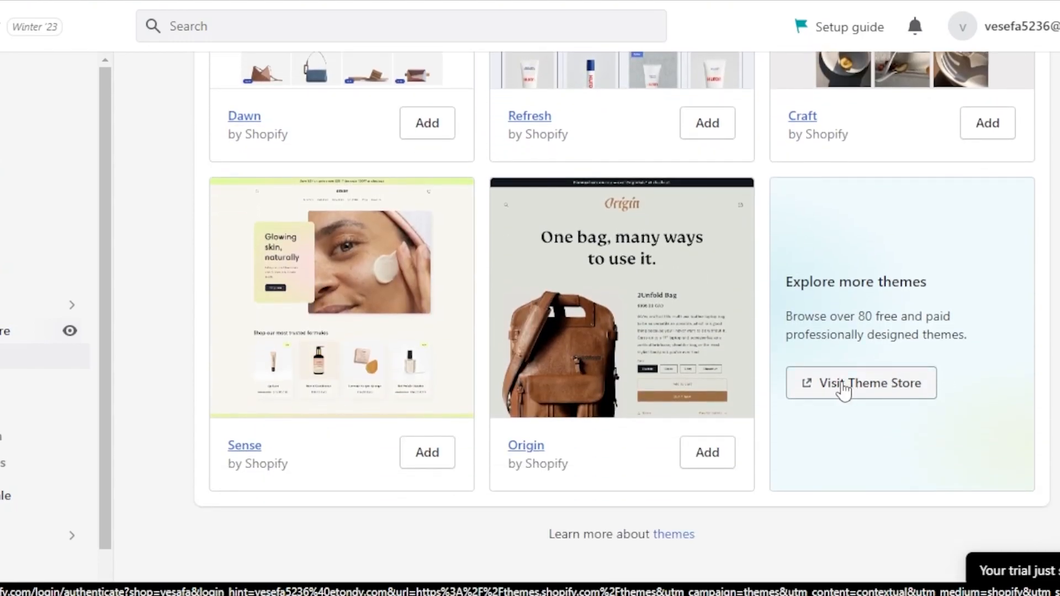
scroll(621, 295, "up", 5)
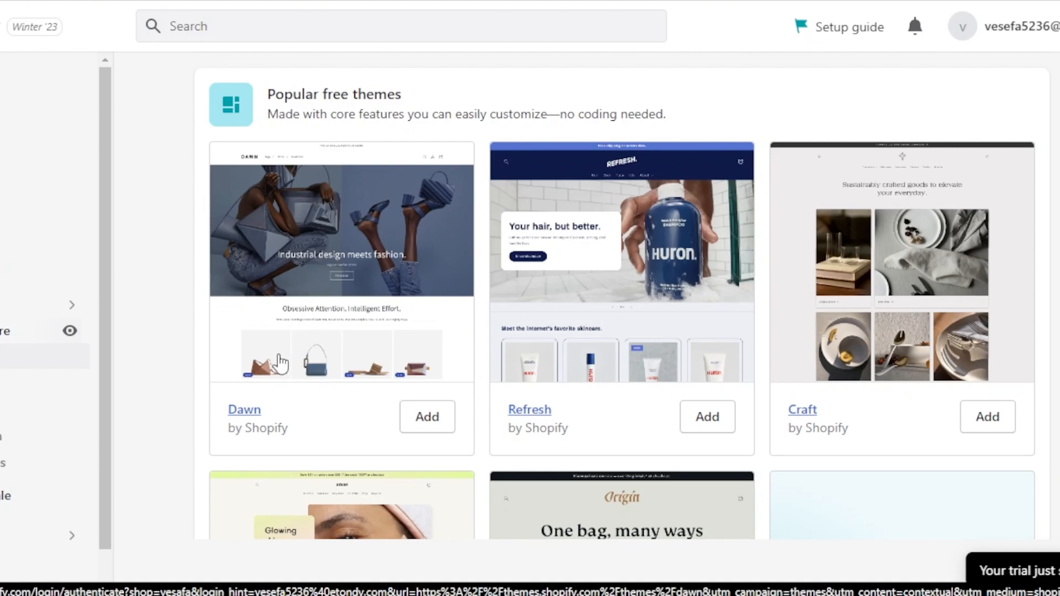
scroll(622, 295, "up", 5)
scroll(621, 295, "up", 5)
scroll(933, 379, "down", 2)
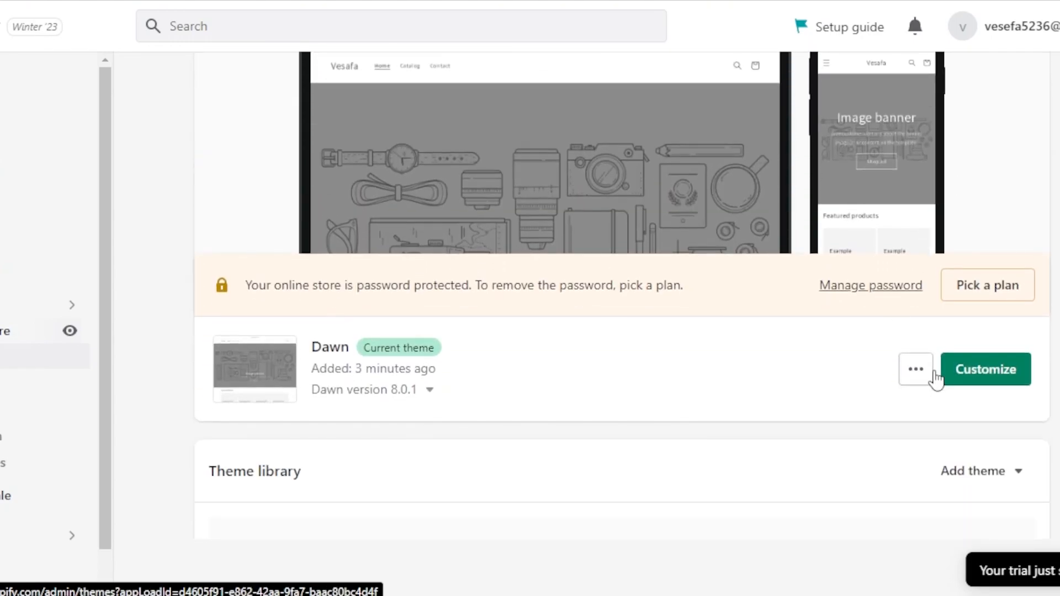
left_click(974, 371)
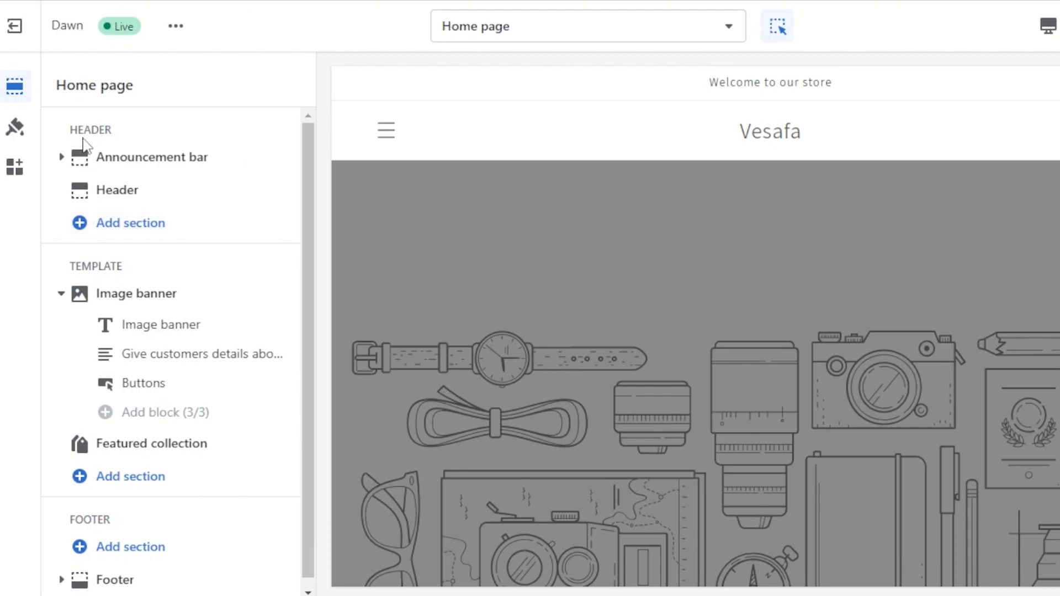
Look through the list of store pages and templates available for editing, keeping the Home page selected.
left_click(728, 26)
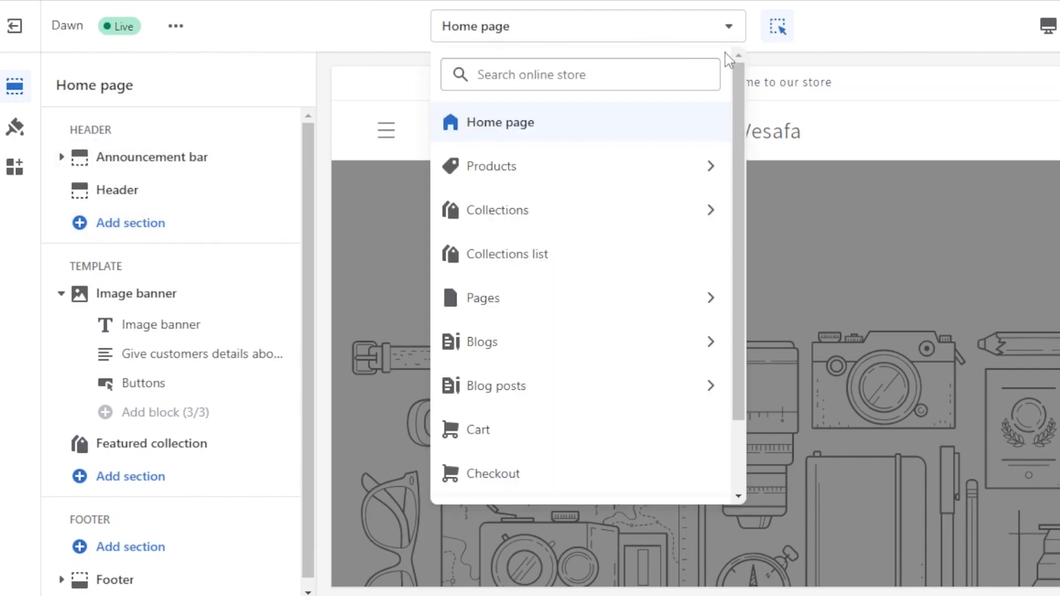
left_click_drag(736, 83, 736, 109)
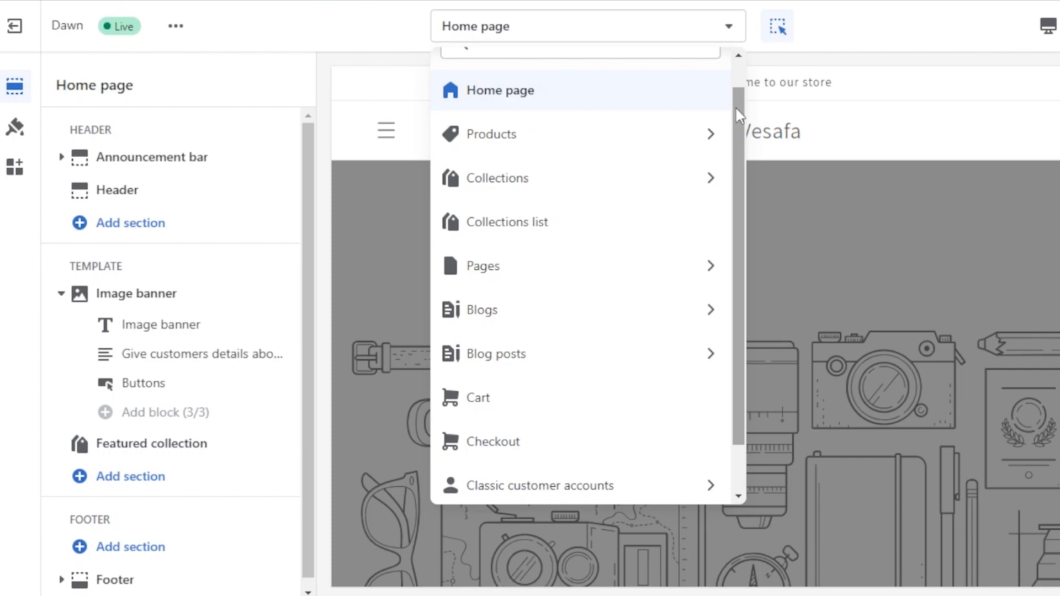
left_click_drag(738, 116, 739, 91)
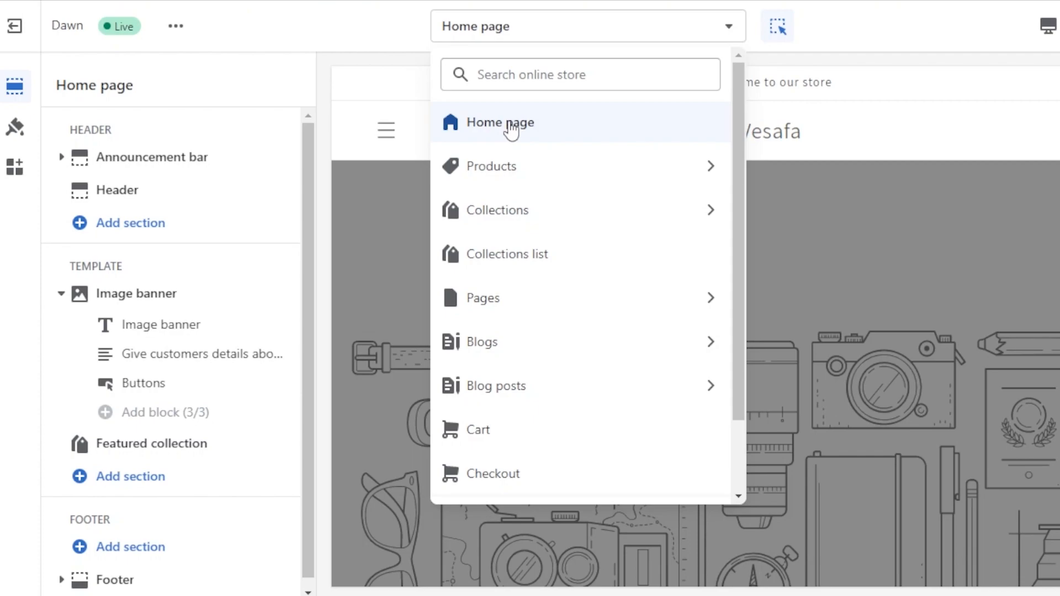
left_click(369, 36)
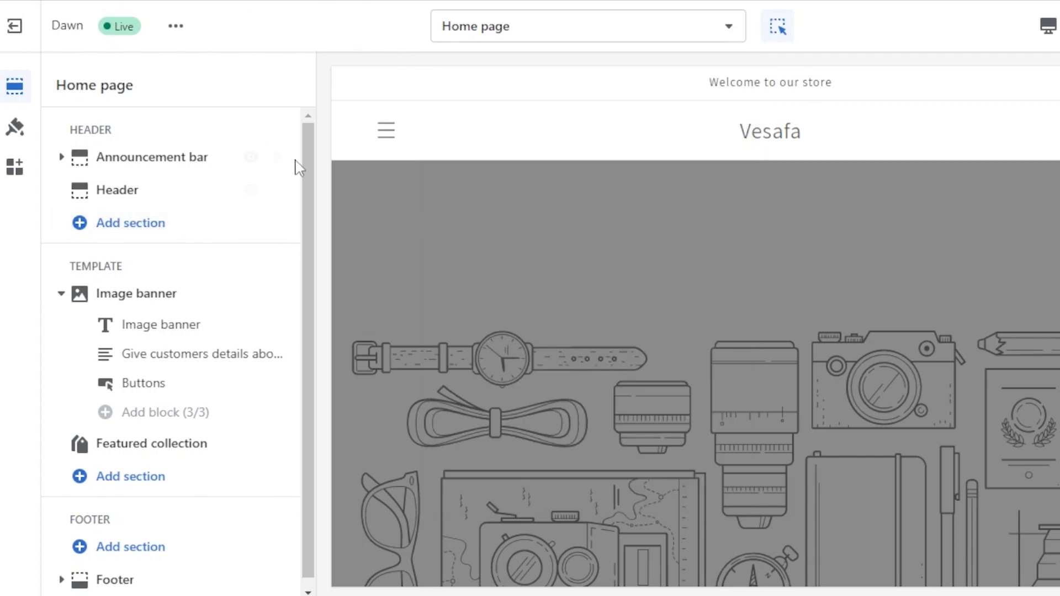
Examine the home page preview from the header down to the footer and return to its beginning.
scroll(300, 237, "down", 1)
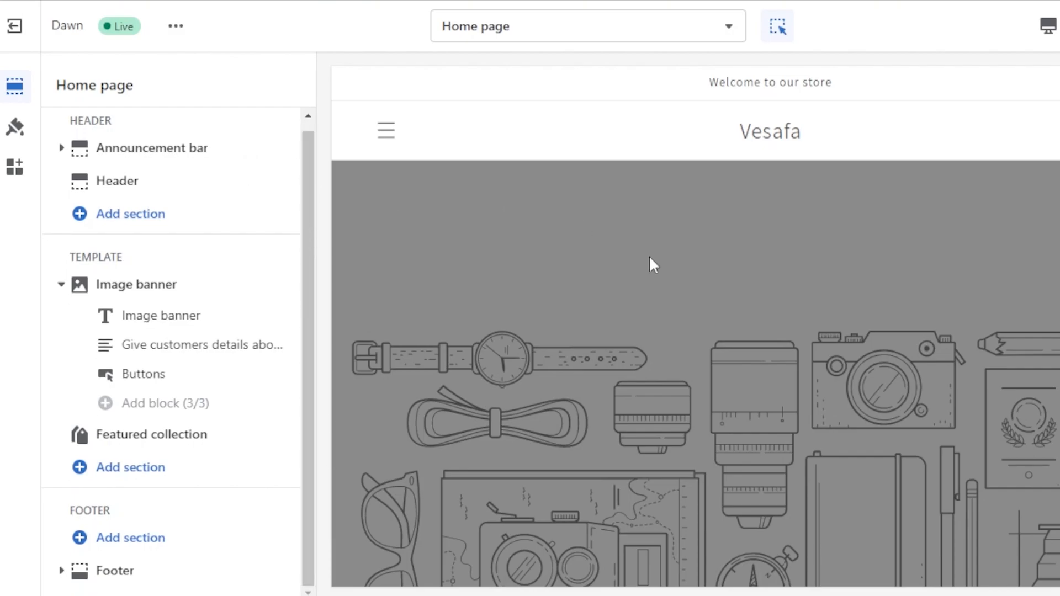
scroll(1010, 260, "down", 3)
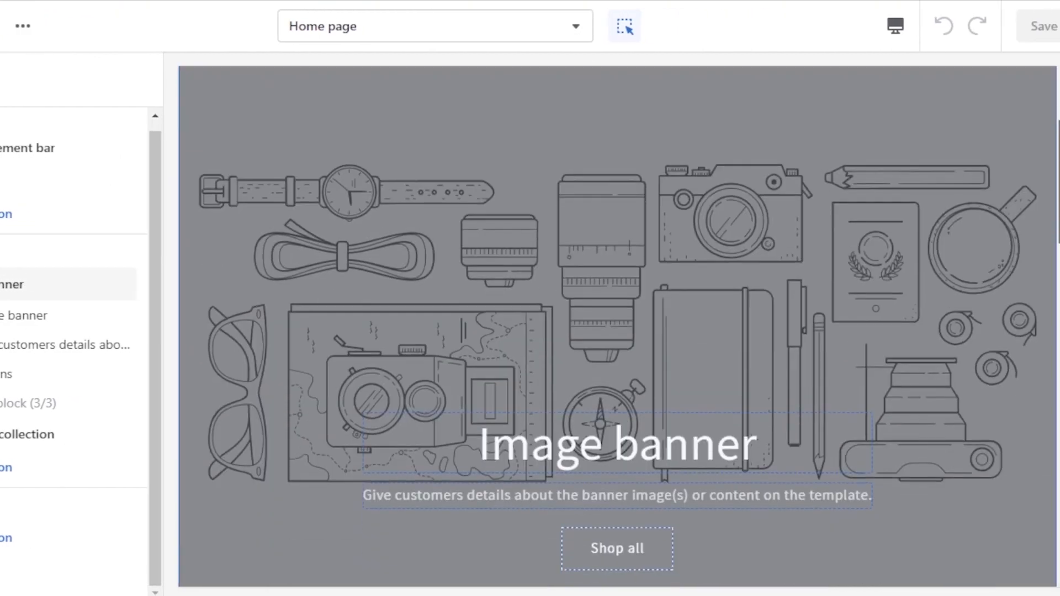
scroll(617, 326, "down", 5)
scroll(618, 326, "down", 3)
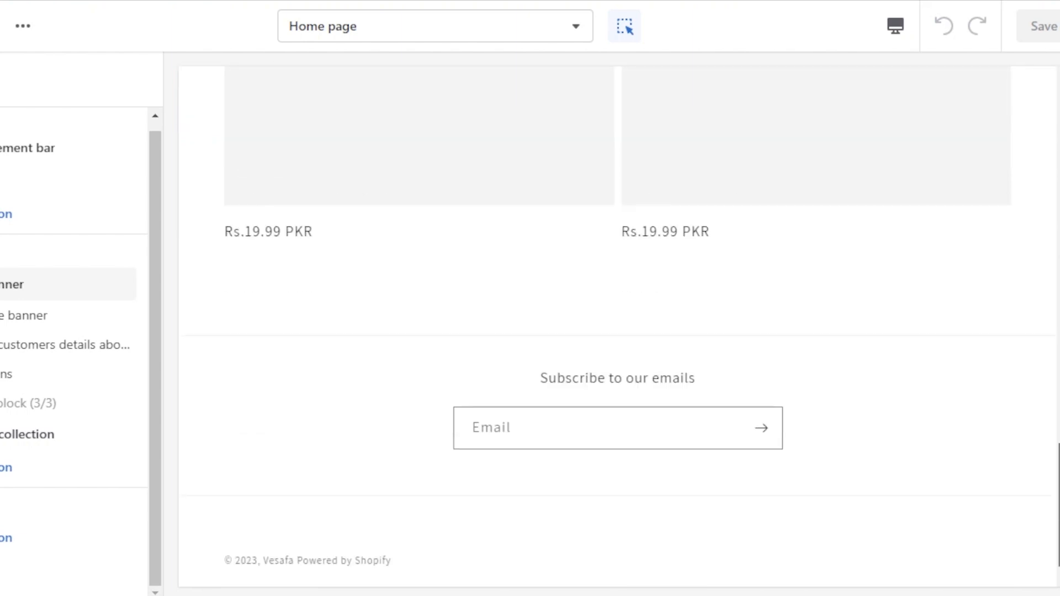
scroll(817, 478, "down", 1)
left_click_drag(1059, 480, 1059, 113)
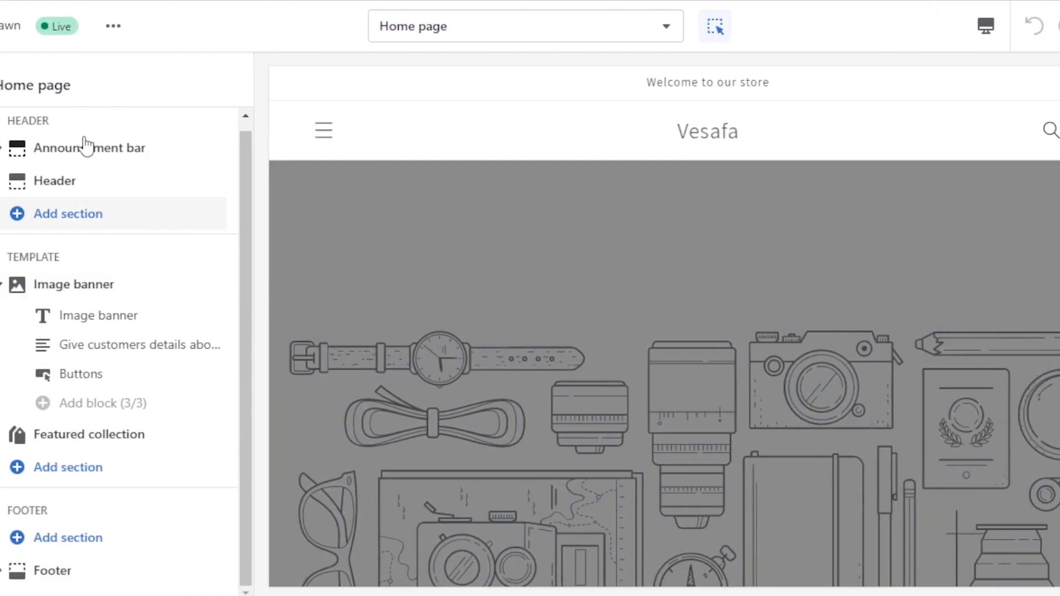
Look through the theme settings categories and return to the home page's section list.
left_click(14, 128)
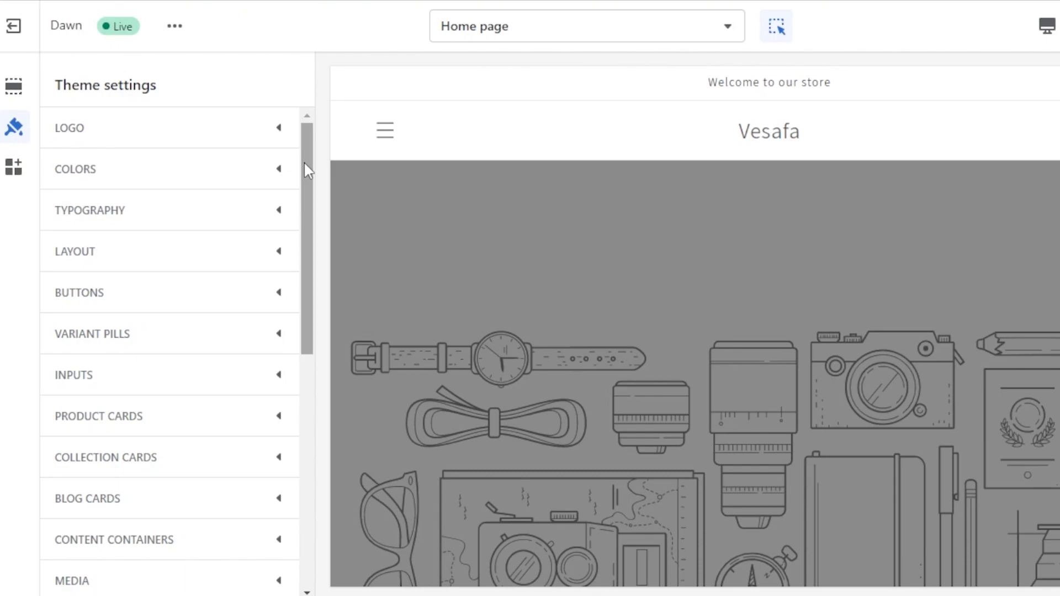
left_click_drag(304, 162, 304, 324)
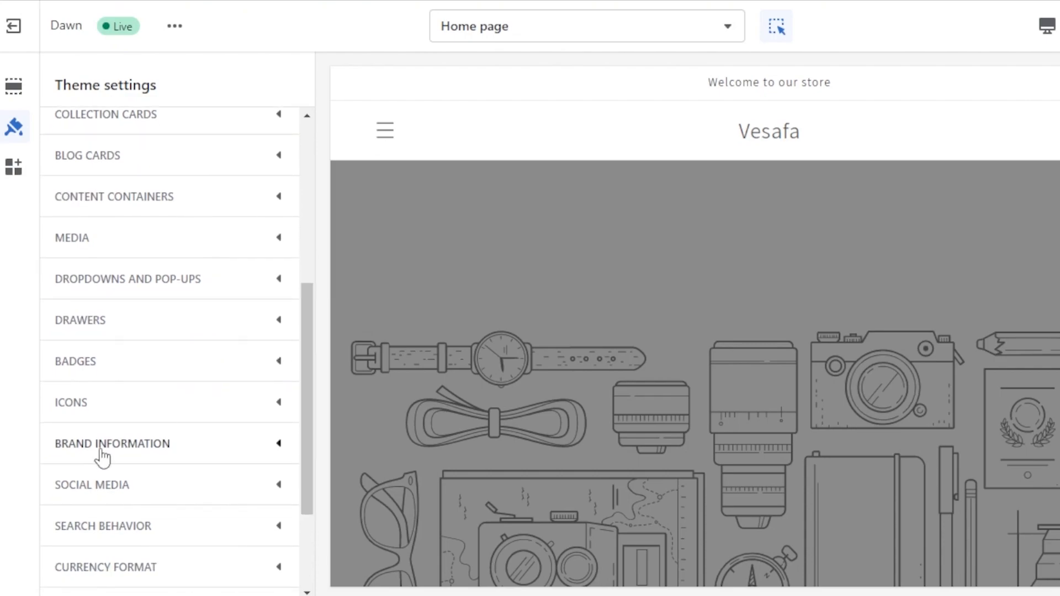
left_click(14, 97)
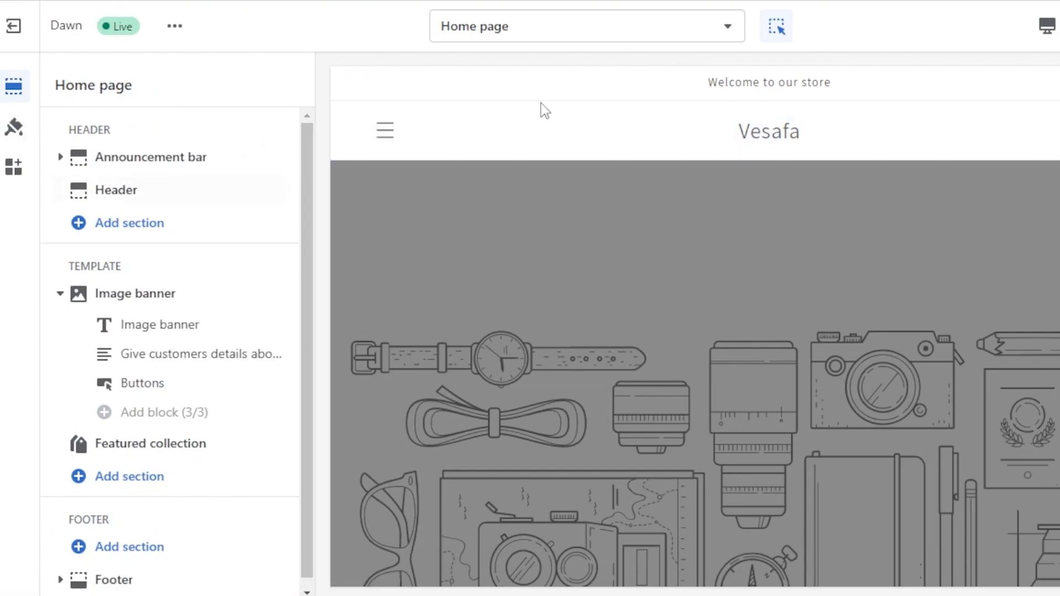
Open the Header section's settings and review its logo and menu options.
left_click(485, 141)
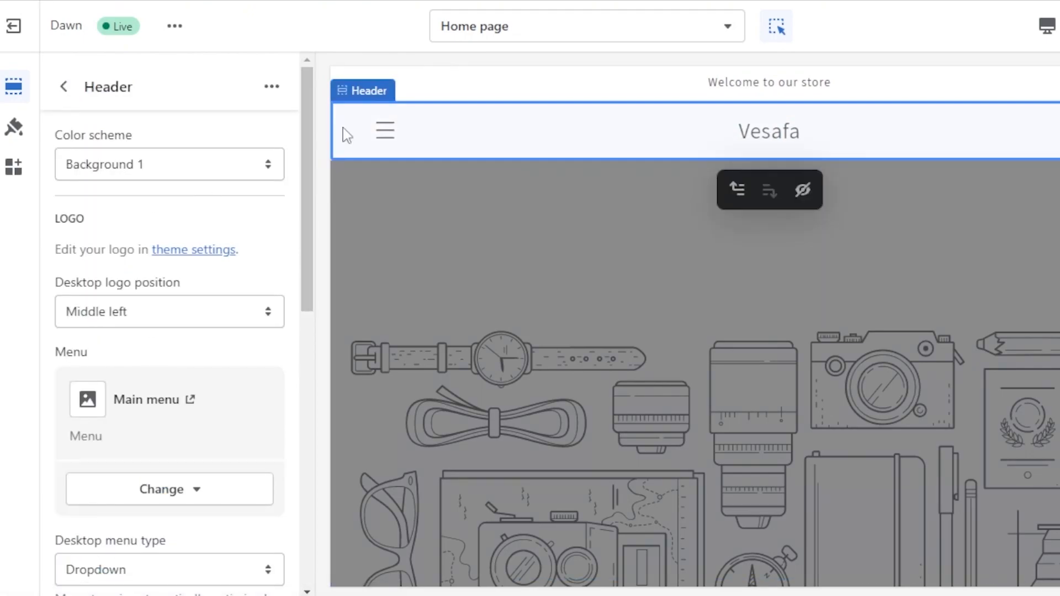
left_click_drag(310, 149, 309, 215)
scroll(305, 201, "up", 1)
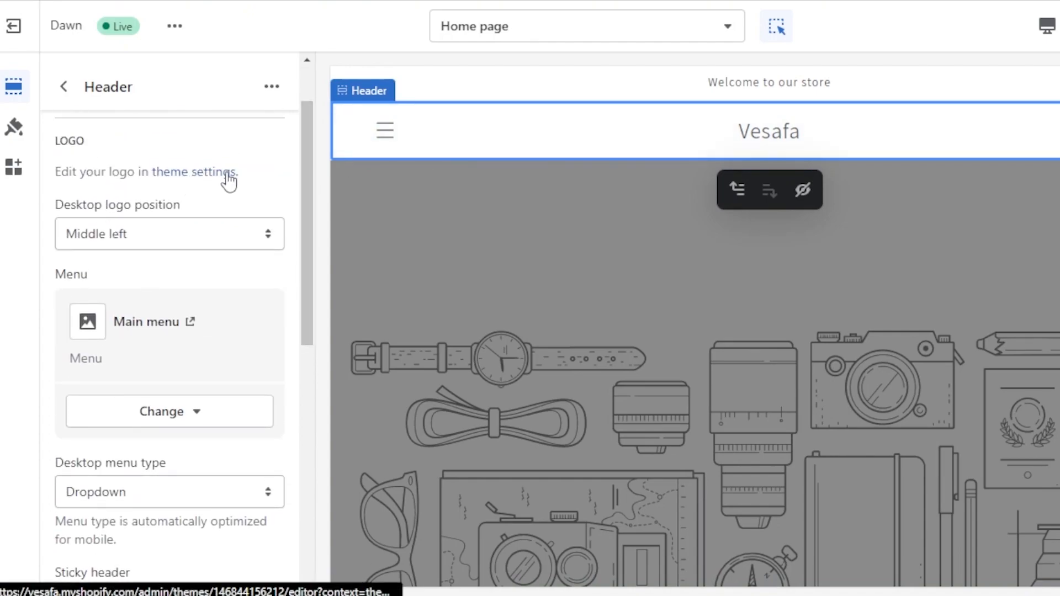
left_click_drag(305, 174, 303, 236)
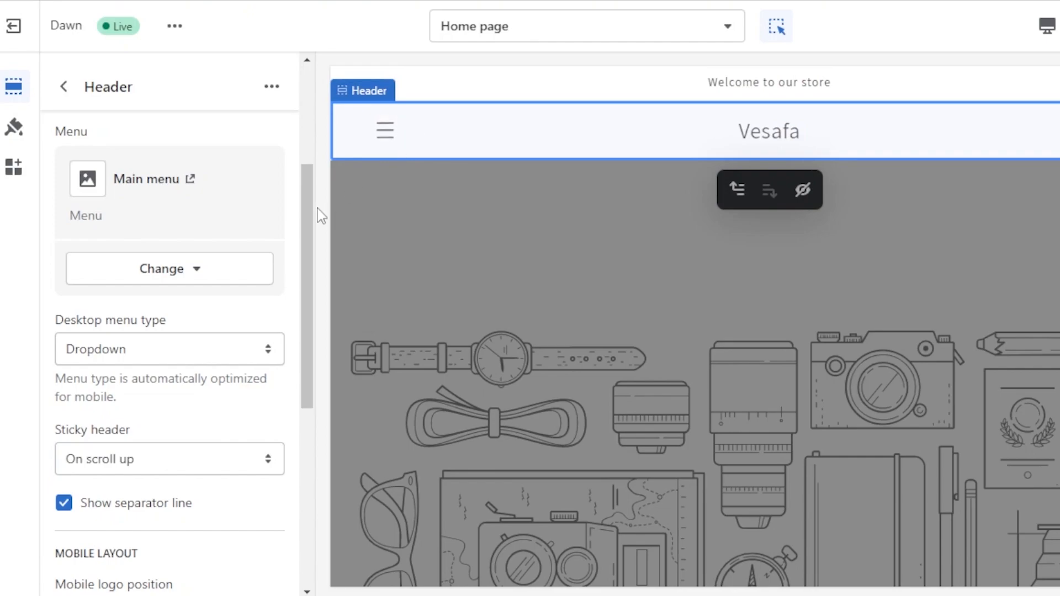
left_click_drag(305, 208, 307, 260)
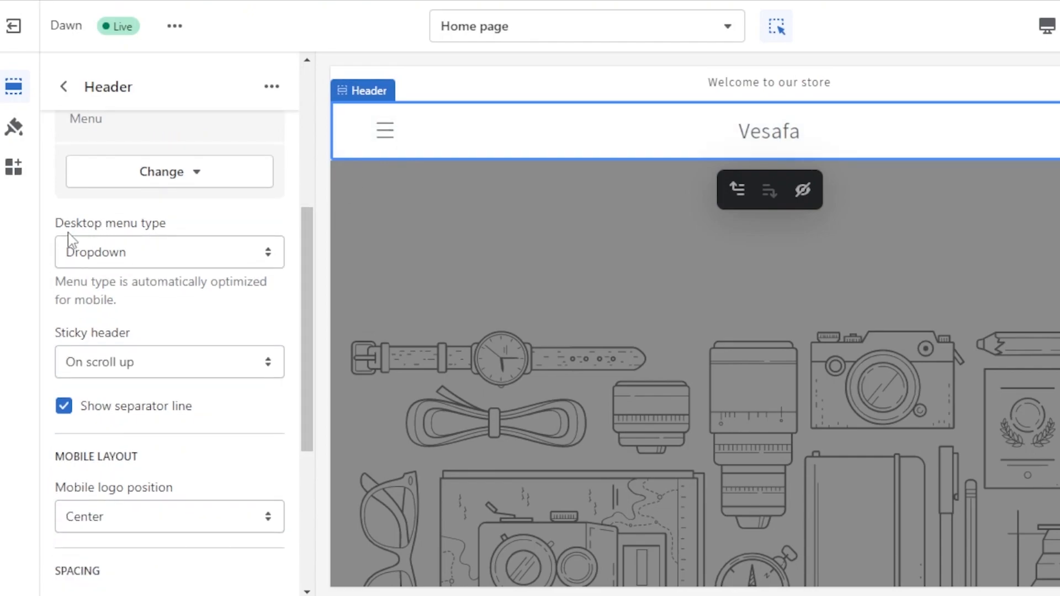
Try the Mega menu option as the header's desktop menu type and restore Dropdown.
left_click(272, 253)
left_click(245, 294)
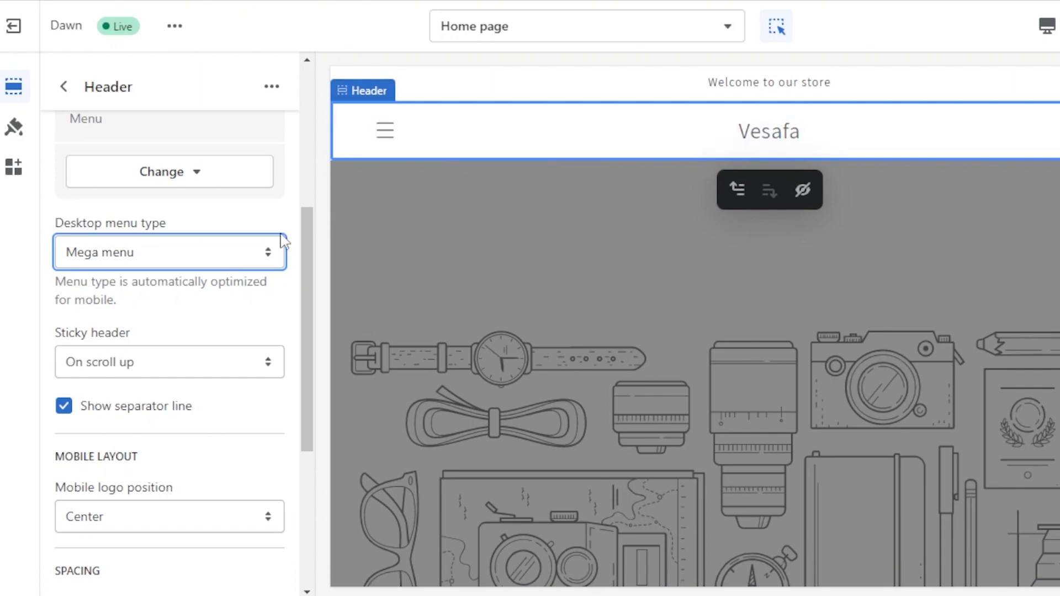
left_click(271, 255)
left_click(171, 282)
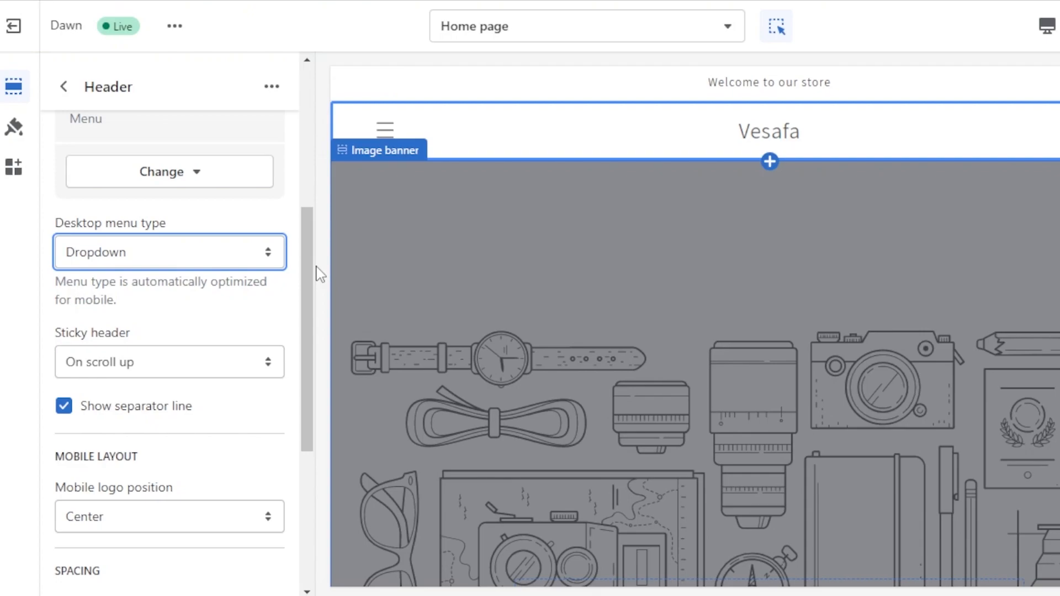
Try None for the sticky header, restore On scroll up, and check the scrolling behavior in the preview.
left_click_drag(302, 270, 304, 309)
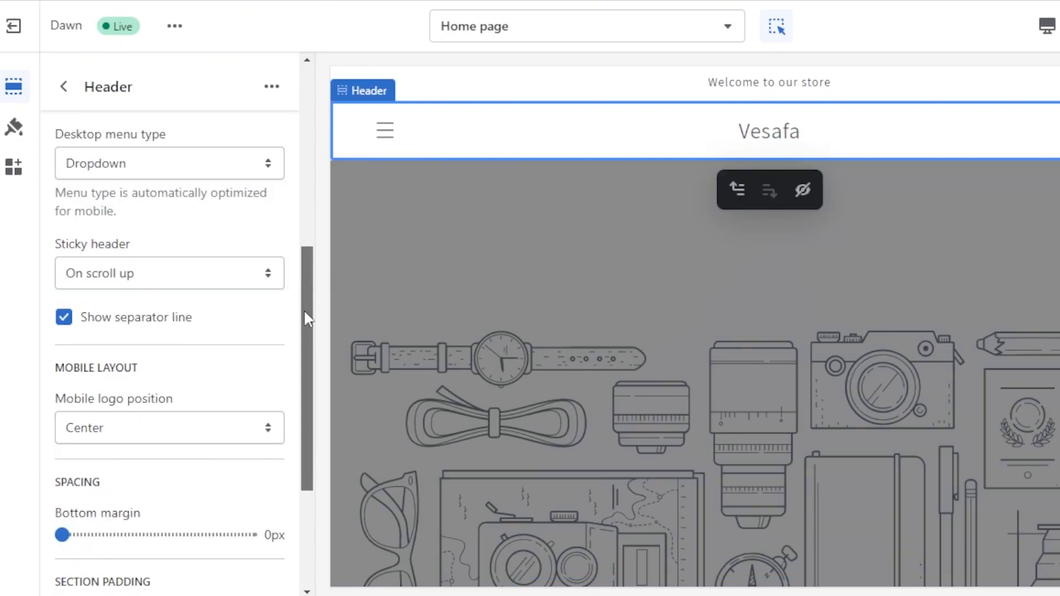
left_click(141, 278)
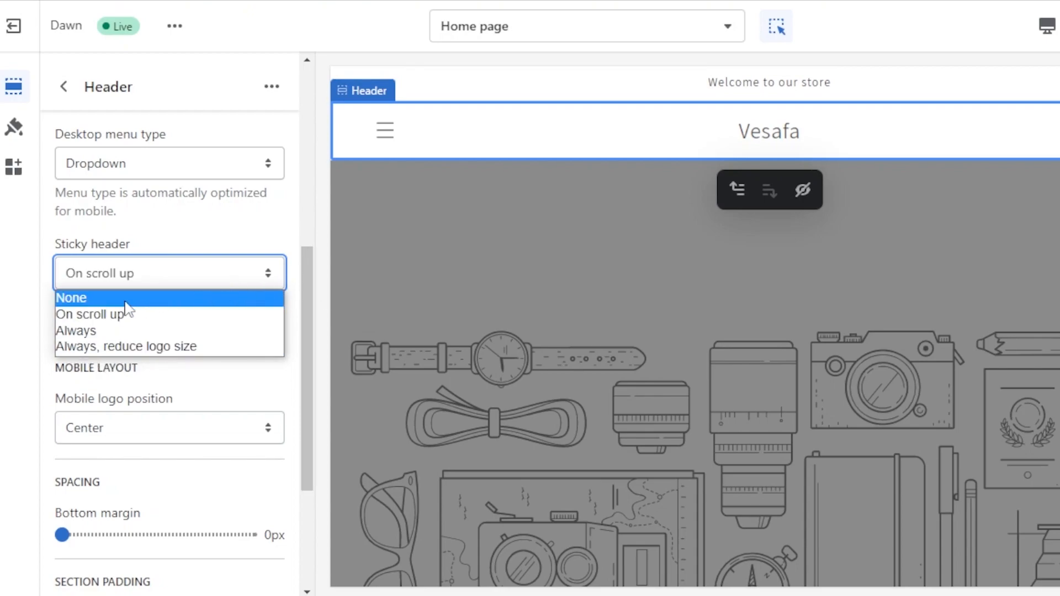
left_click(71, 299)
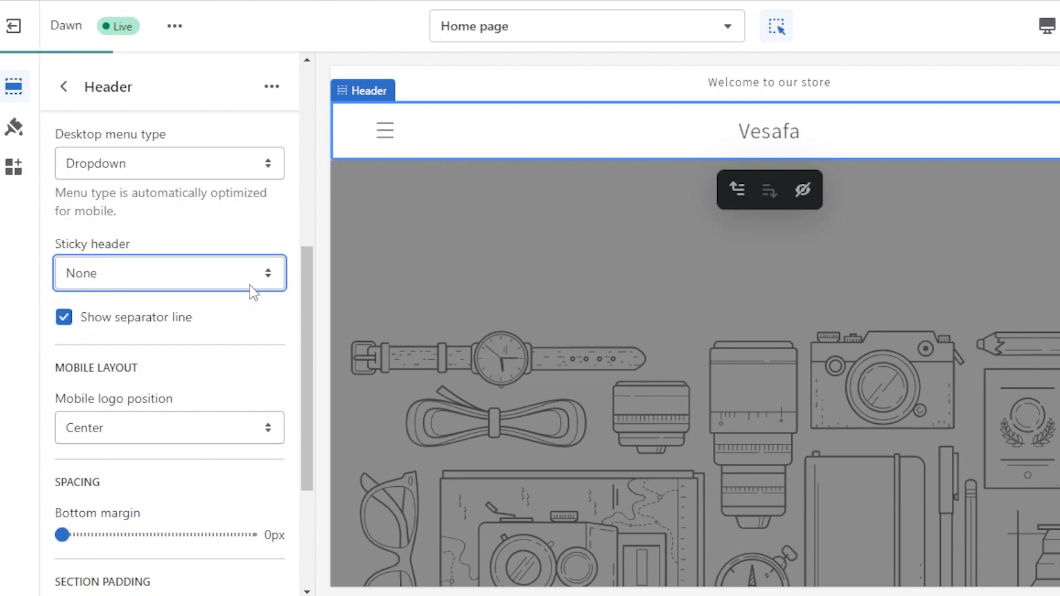
left_click(224, 273)
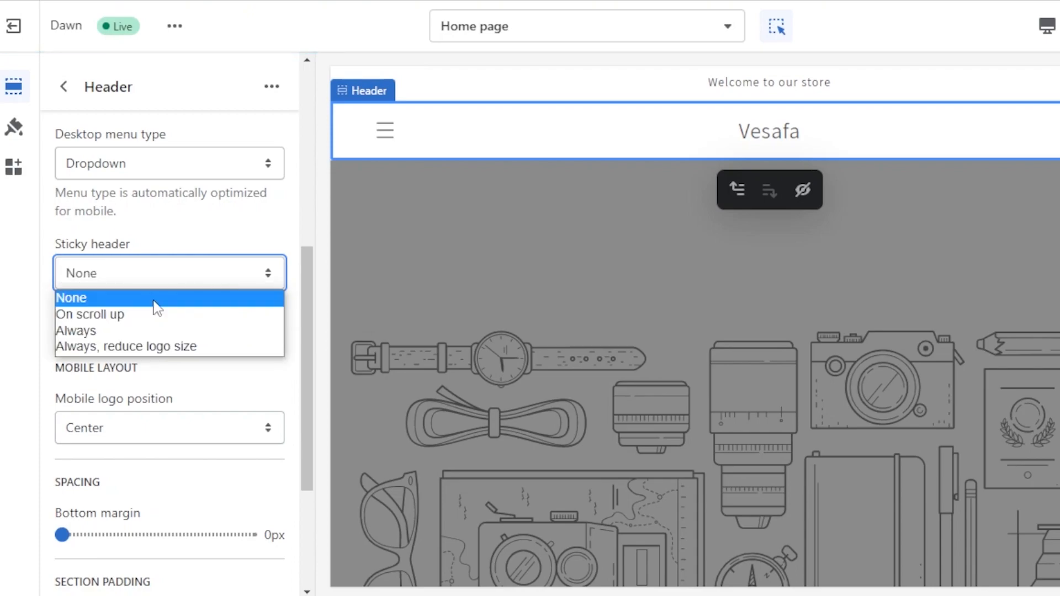
left_click(123, 313)
scroll(695, 331, "down", 5)
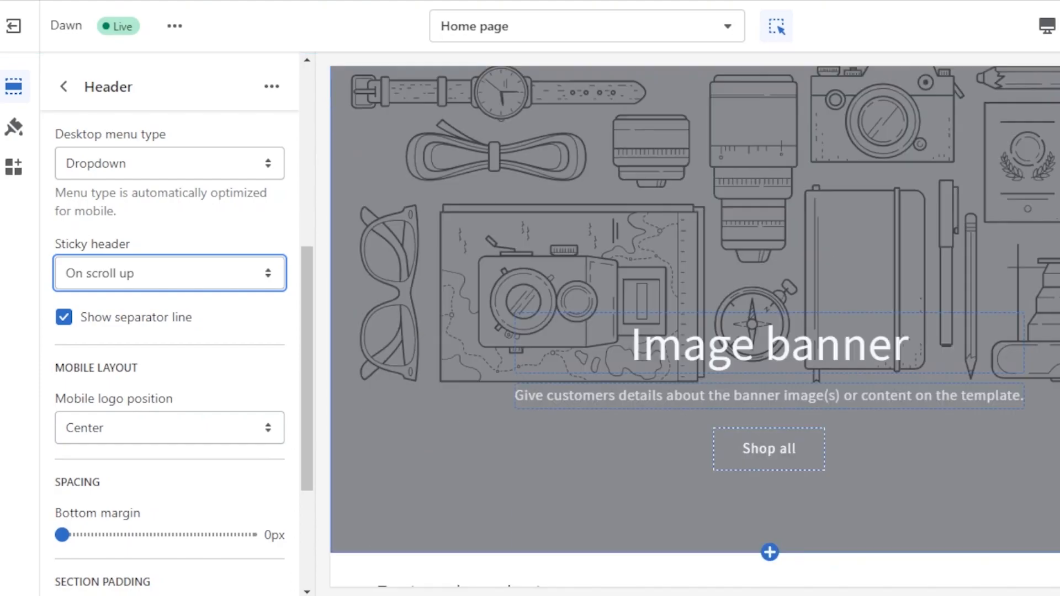
scroll(694, 332, "up", 6)
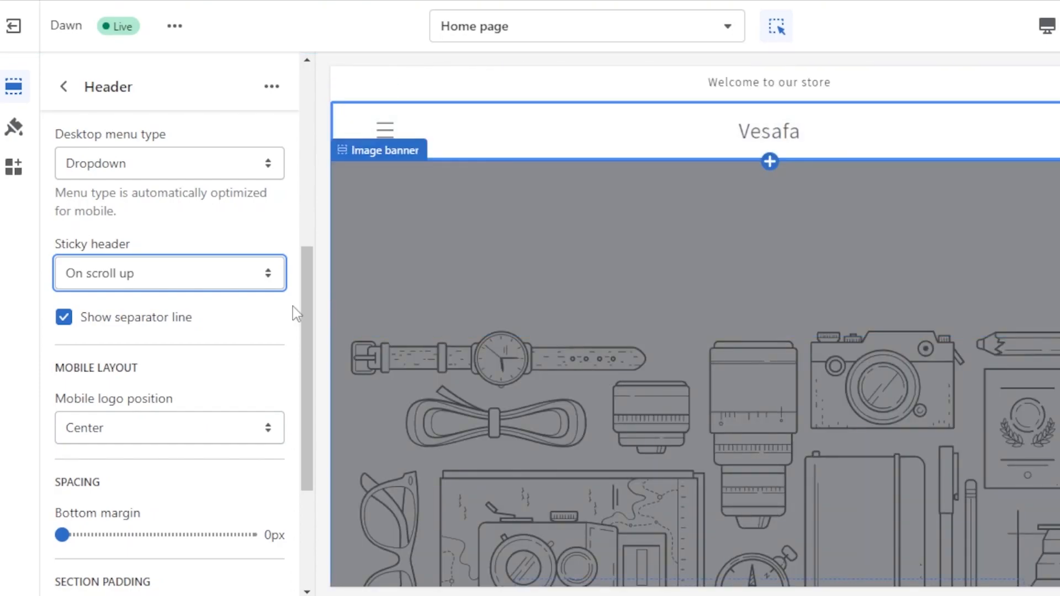
Review the header's mobile layout, spacing and section padding settings, and return to the home page's section list.
left_click_drag(301, 326, 313, 438)
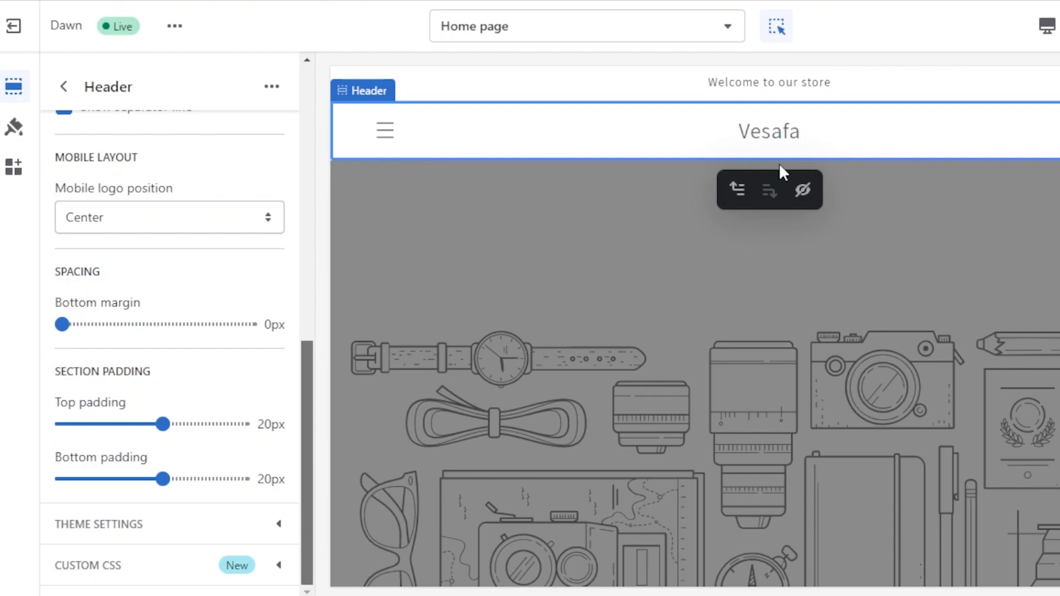
left_click(799, 142)
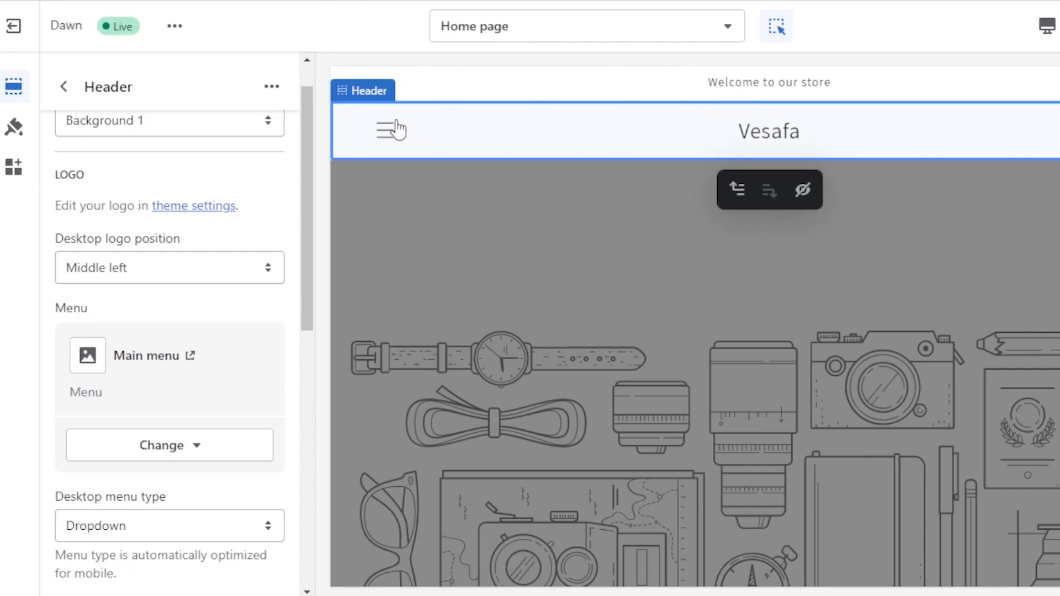
left_click(61, 88)
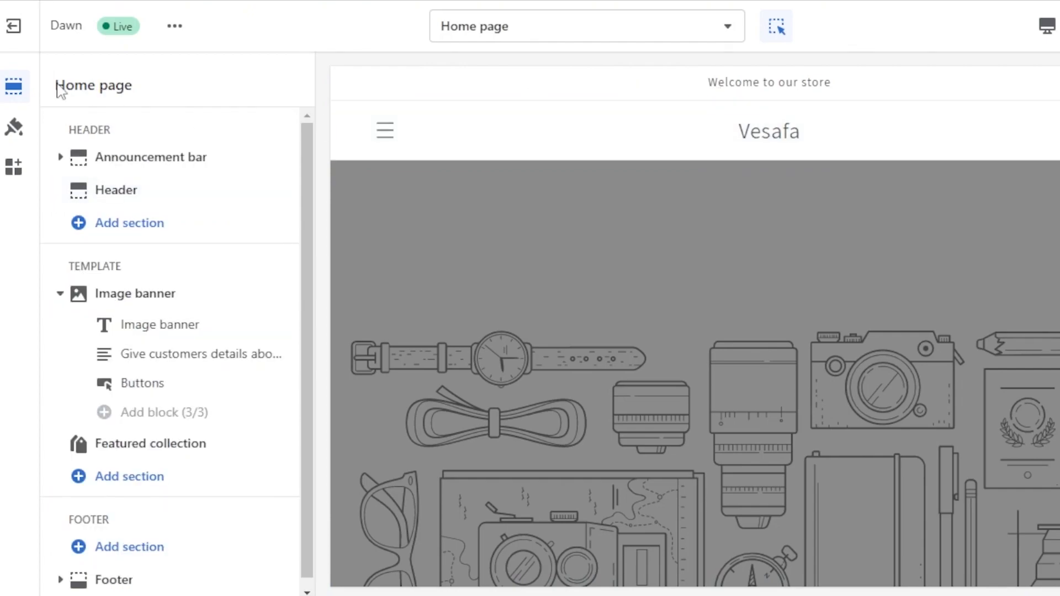
Set the laughter-in-the-sun photo as the first image of the home page's Image banner section.
scroll(303, 187, "down", 1)
mouse_move(184, 301)
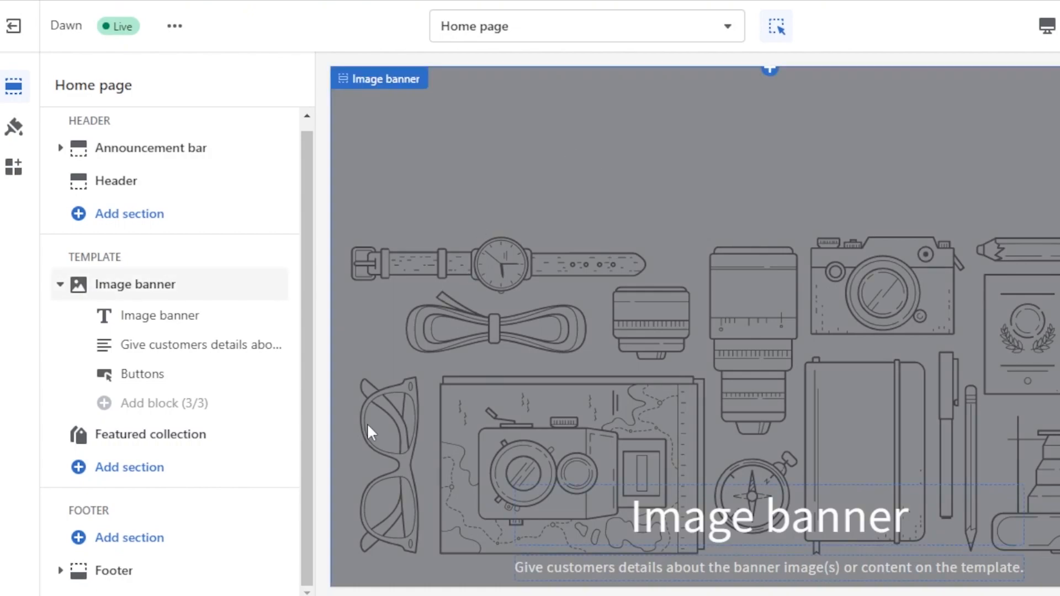
left_click(437, 242)
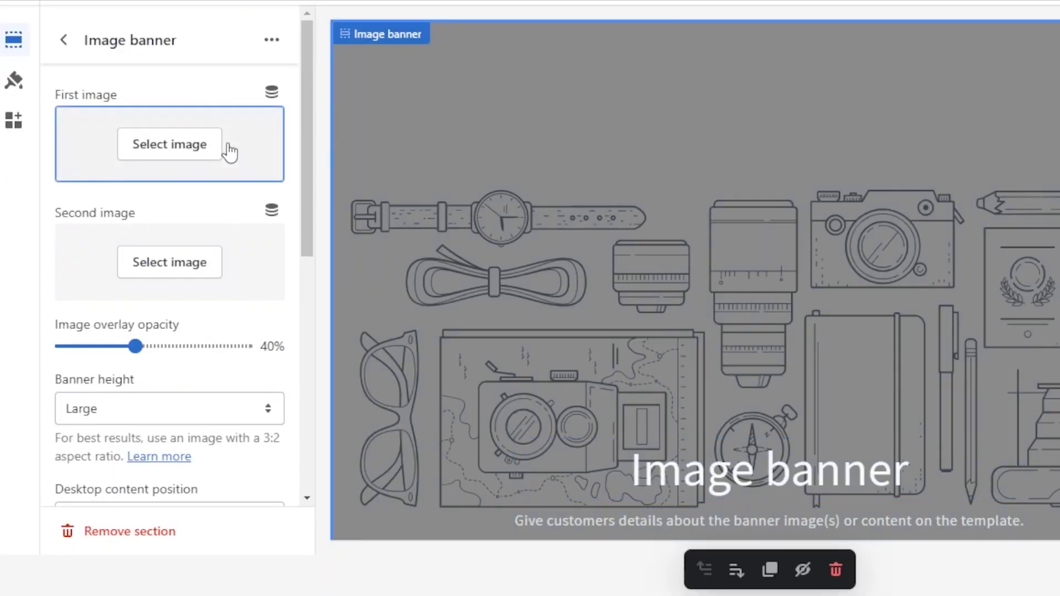
left_click(171, 162)
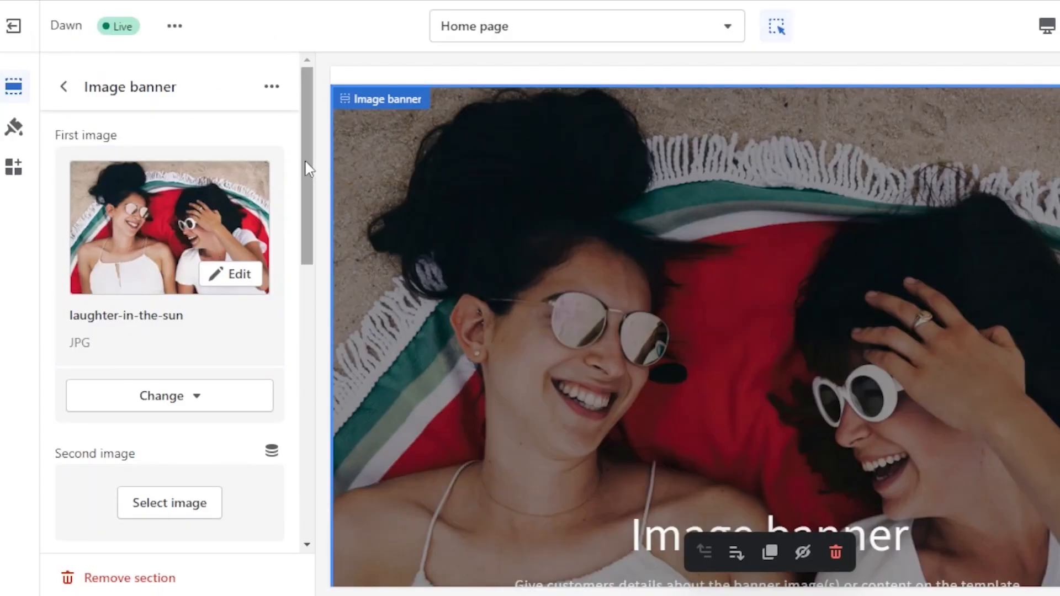
Review the Image banner's remaining settings and its preview, including overlay, height, content position and color scheme, and return to the section list.
left_click_drag(308, 169, 308, 193)
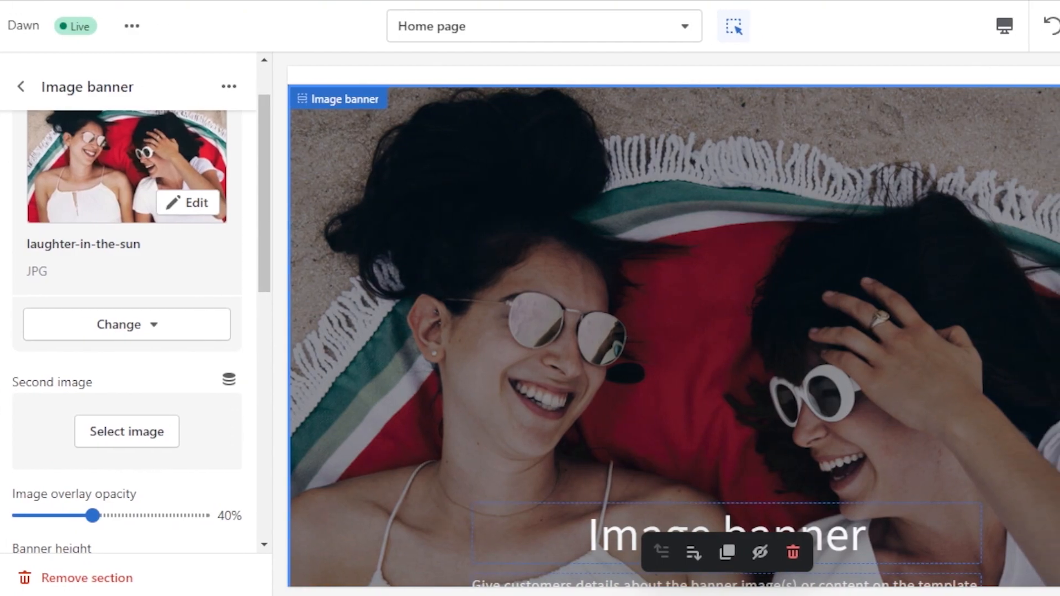
left_click_drag(1052, 143, 1053, 177)
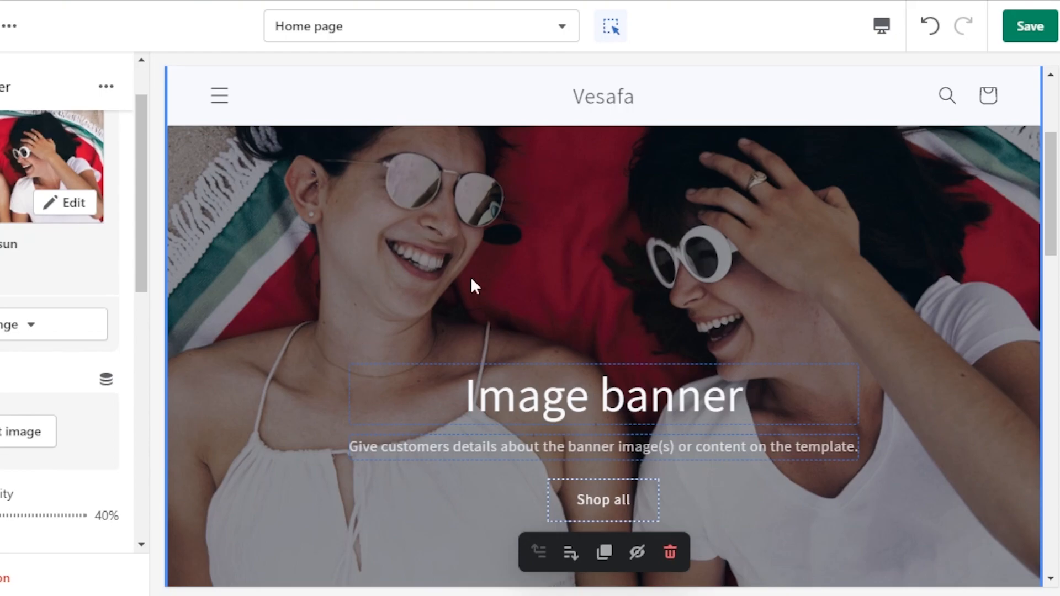
left_click_drag(147, 178, 146, 249)
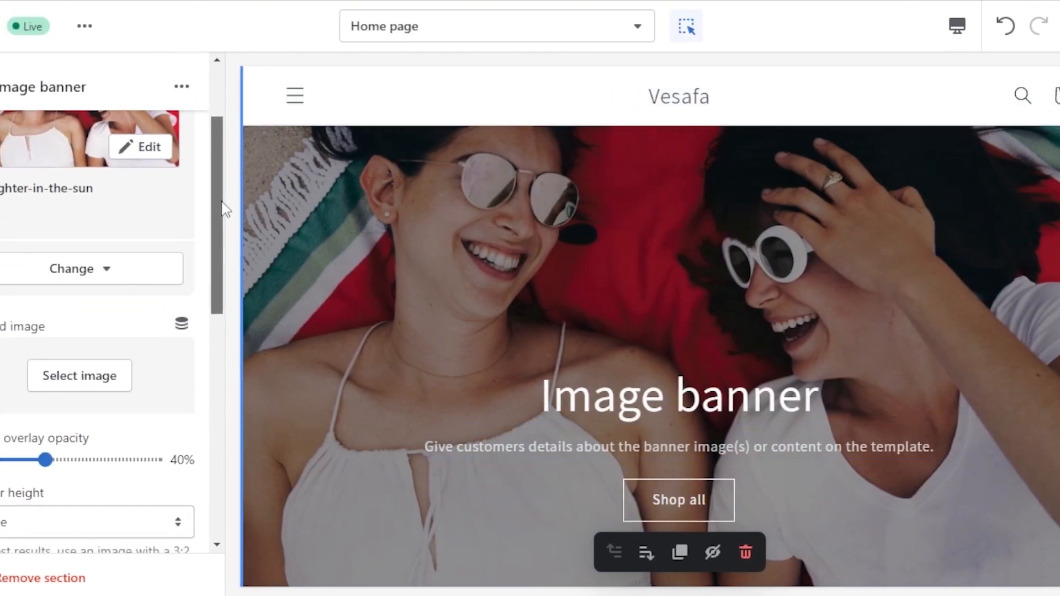
left_click_drag(312, 250, 303, 392)
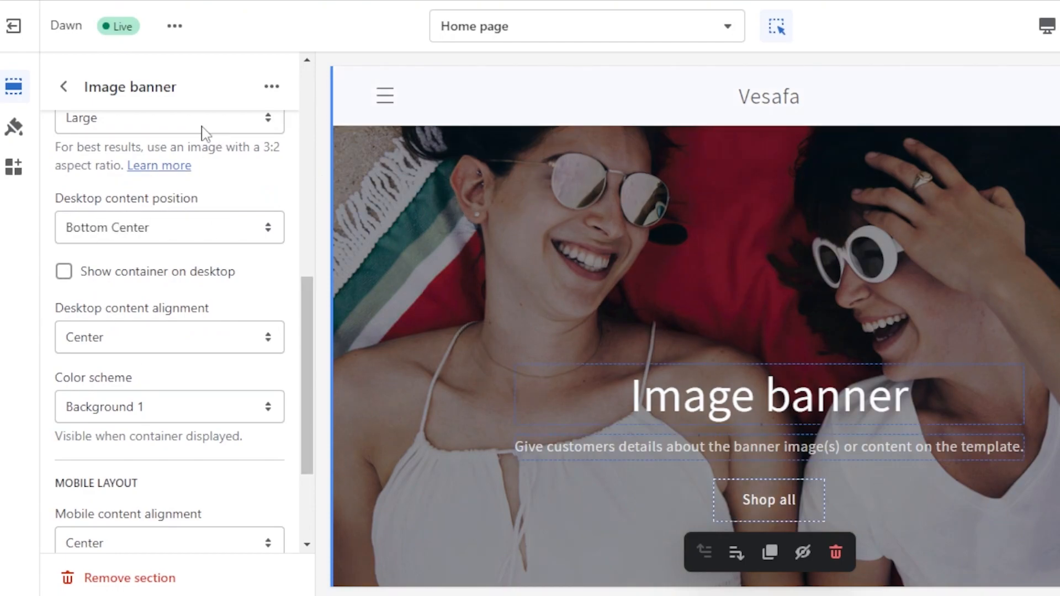
left_click(64, 86)
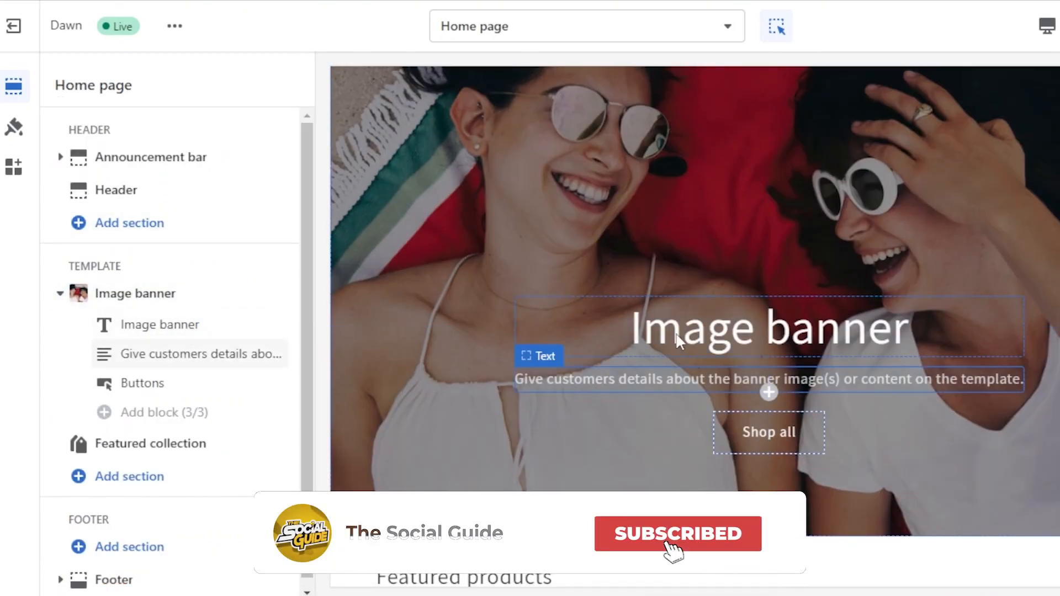
Replace the image banner's heading text with "VESAFA" and return to the section list.
left_click(658, 326)
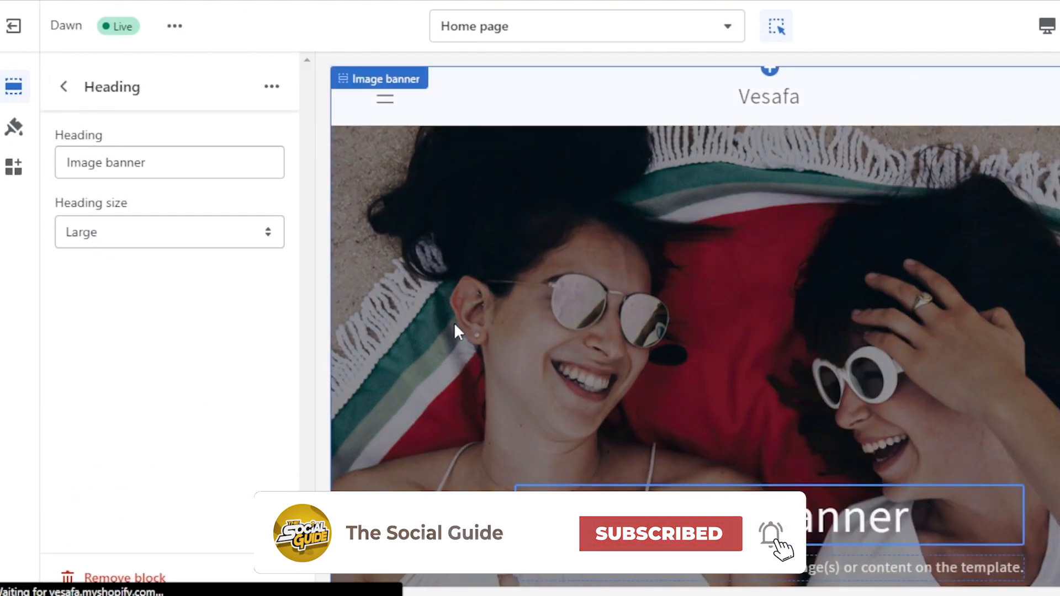
left_click(173, 150)
key("BackSpace")
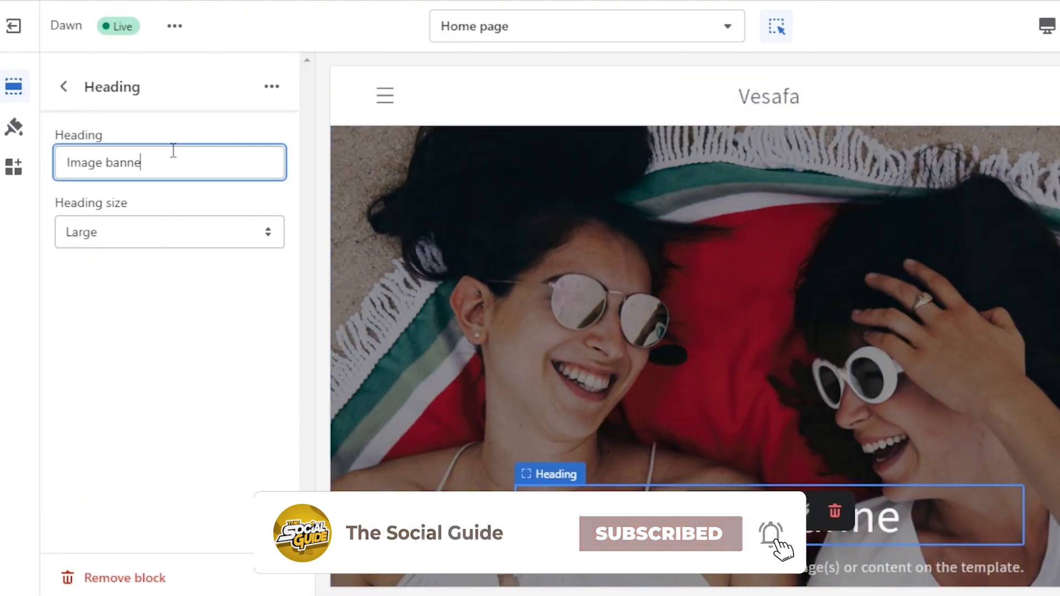
key("BackSpace")
key("BackSpace")
key("BackSpace")
key("BackSpace")
key("BackSpace")
key("BackSpace")
key("BackSpace")
key("BackSpace")
key("BackSpace")
key("BackSpace")
key("BackSpace")
type("VESAFA")
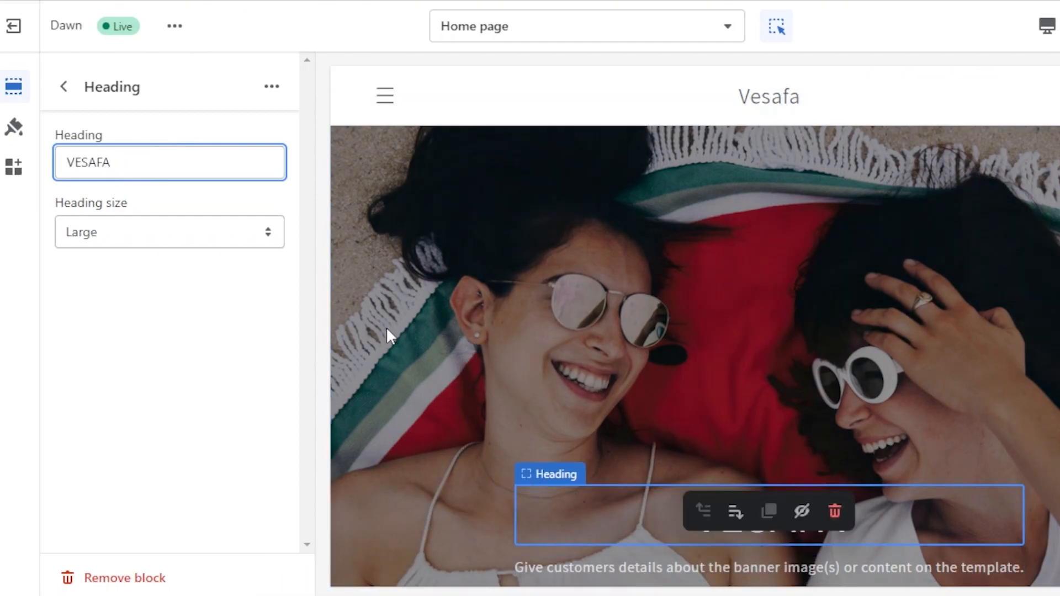
left_click(64, 86)
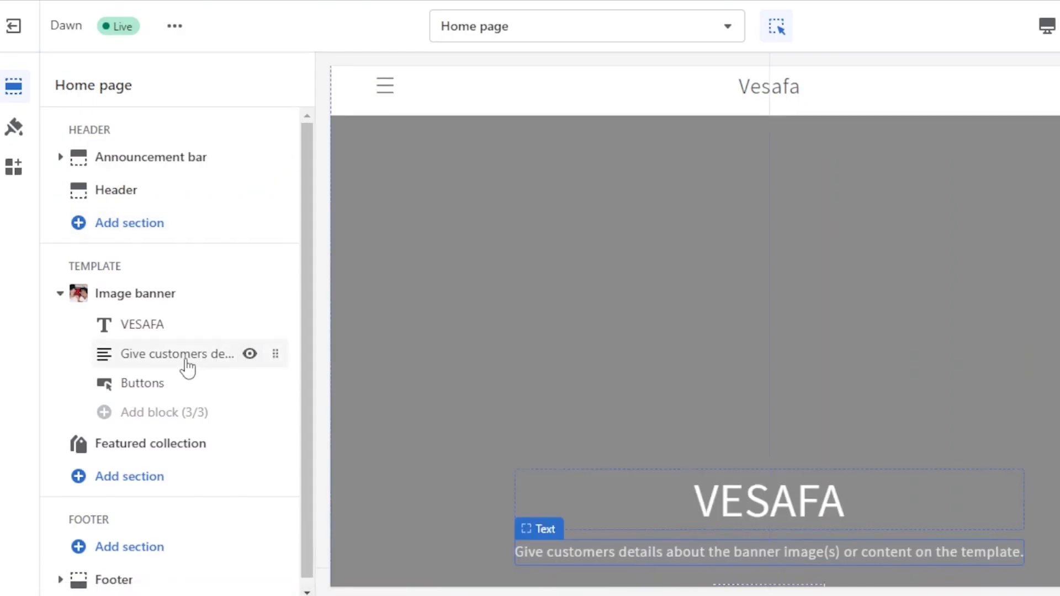
Replace the description in the image banner's text block with "SUNNY SIDE UP" and return to the section list.
left_click(190, 366)
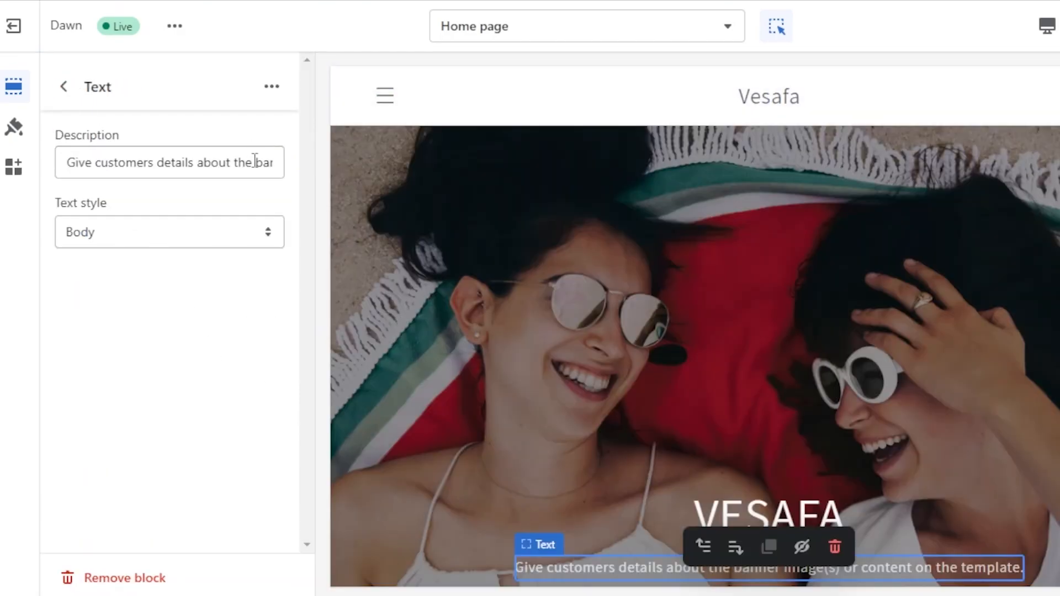
left_click(259, 162)
key("BackSpace")
key("BackSpace")
key("BackSpace")
key("BackSpace")
key("BackSpace")
key("BackSpace")
key("BackSpace")
key("BackSpace")
key("BackSpace")
key("BackSpace")
key("BackSpace")
key("BackSpace")
key("BackSpace")
key("BackSpace")
key("BackSpace")
key("BackSpace")
key("BackSpace")
key("BackSpace")
key("BackSpace")
key("BackSpace")
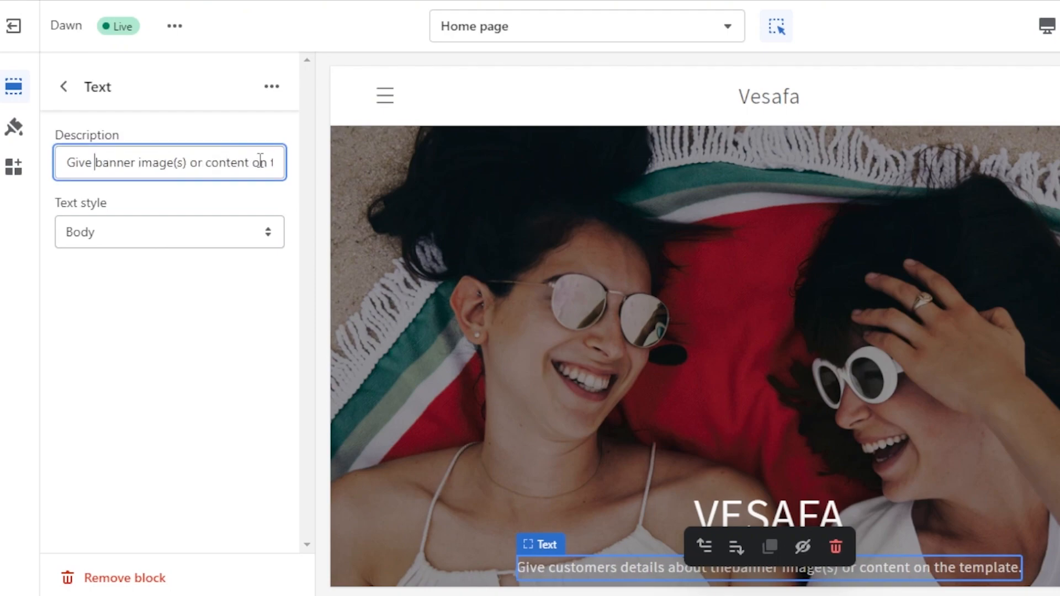
key("BackSpace")
key("BackSpace")
key("BackSpace")
key("BackSpace")
key("BackSpace")
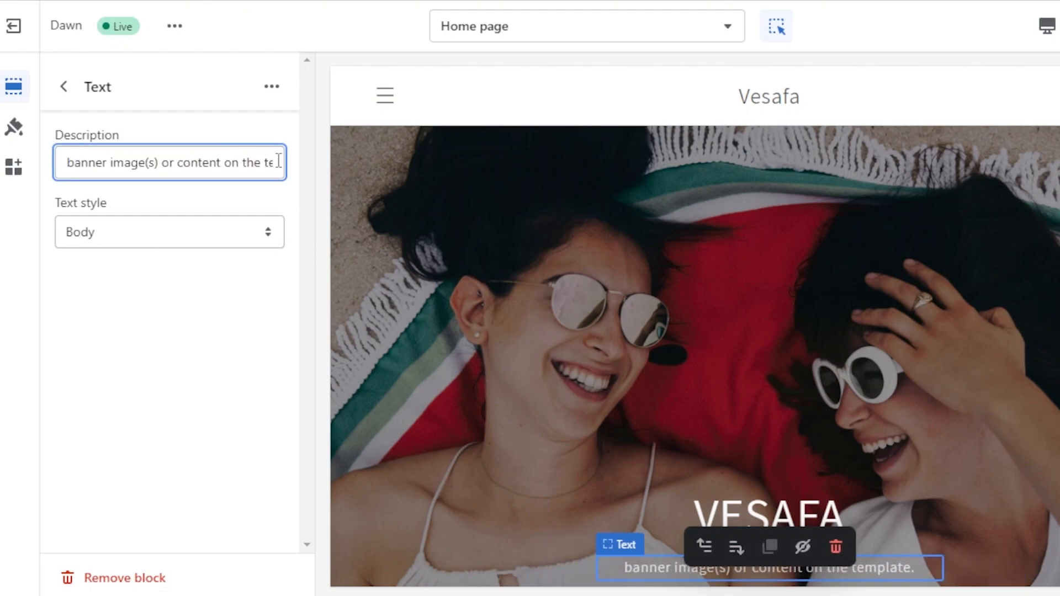
key("ctrl+a")
type("SUNNY SIDE UP")
left_click(67, 88)
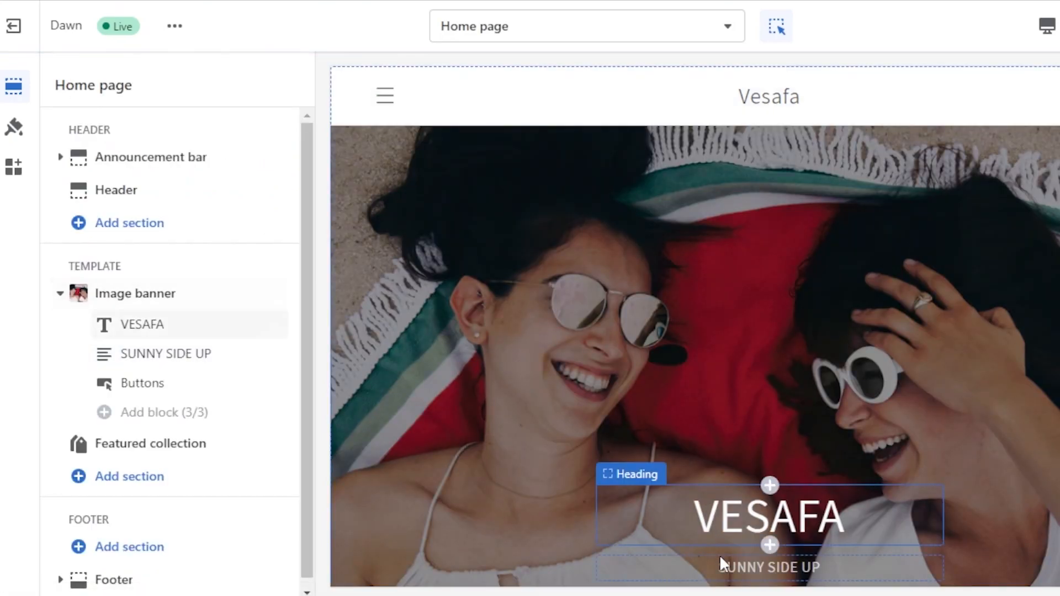
Review the image banner's Buttons block, including its labels, links and outline style options, and return to the section list.
left_click(160, 383)
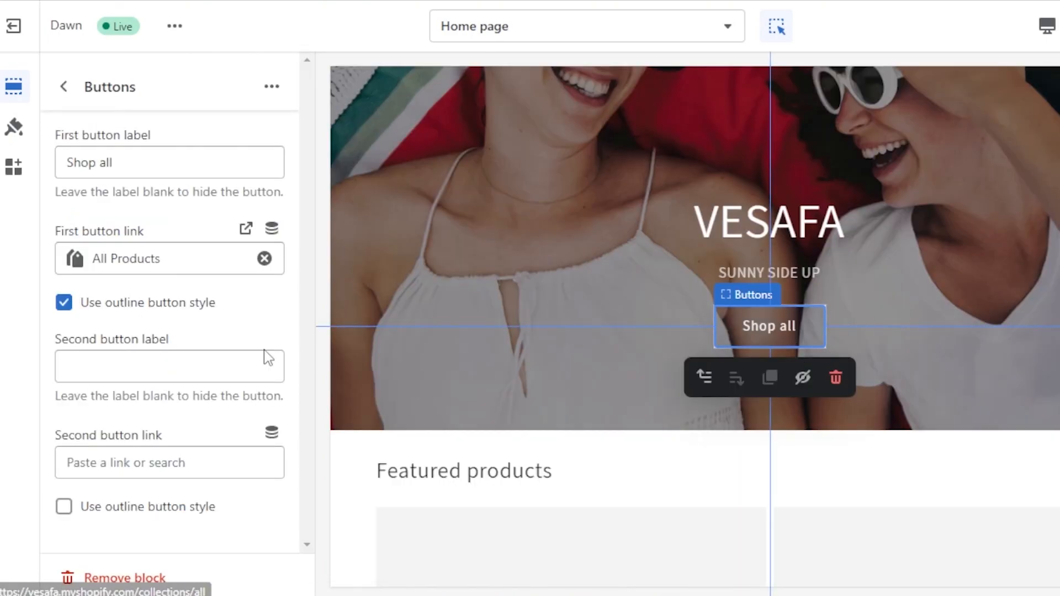
left_click(128, 159)
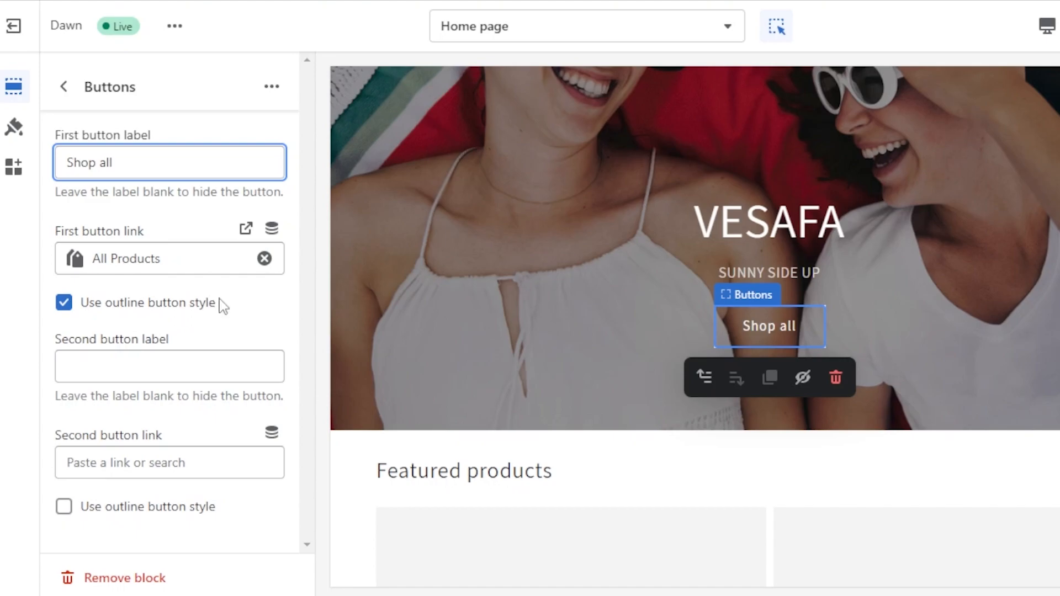
scroll(695, 326, "down", 2)
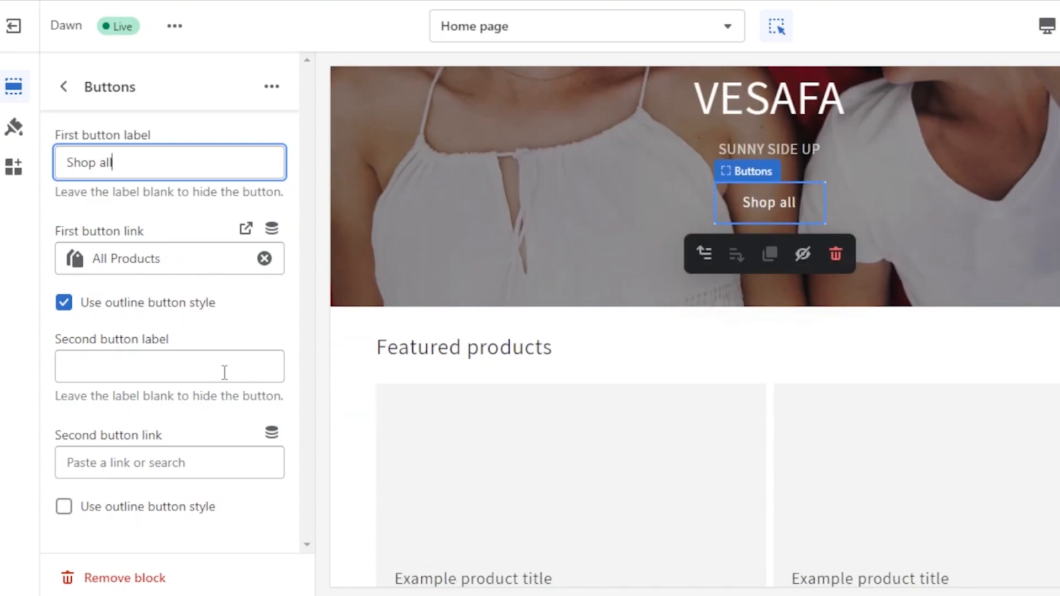
left_click(64, 87)
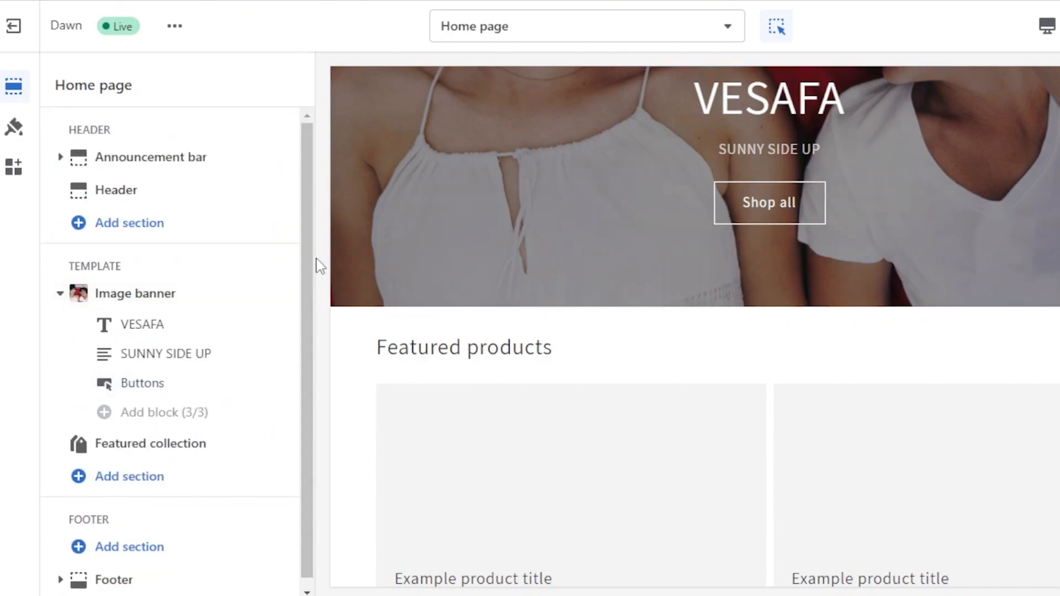
Add a Video section to the home page template below the Featured collection.
scroll(304, 243, "down", 1)
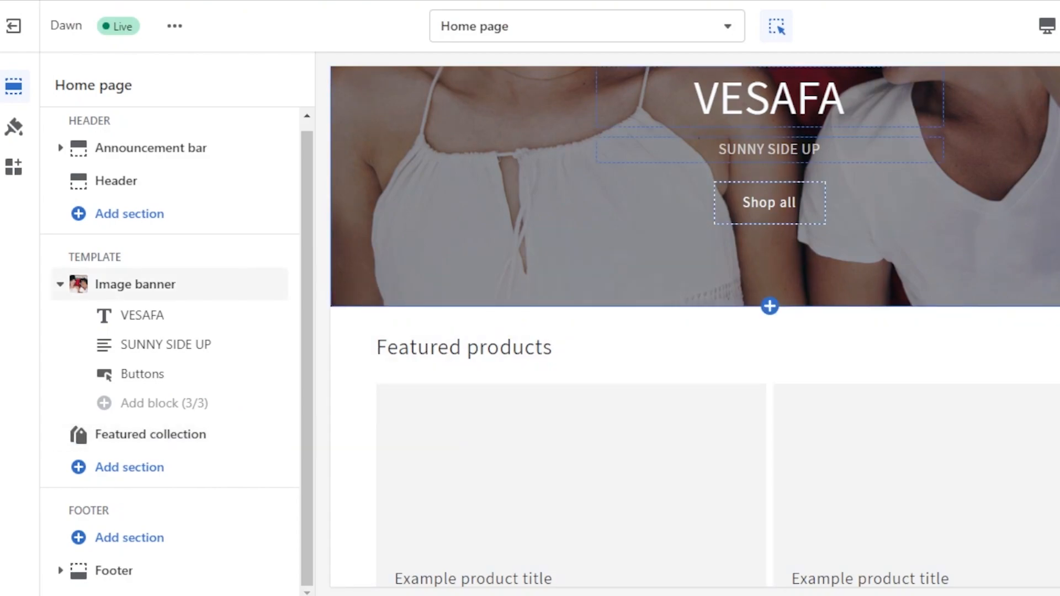
scroll(694, 325, "down", 12)
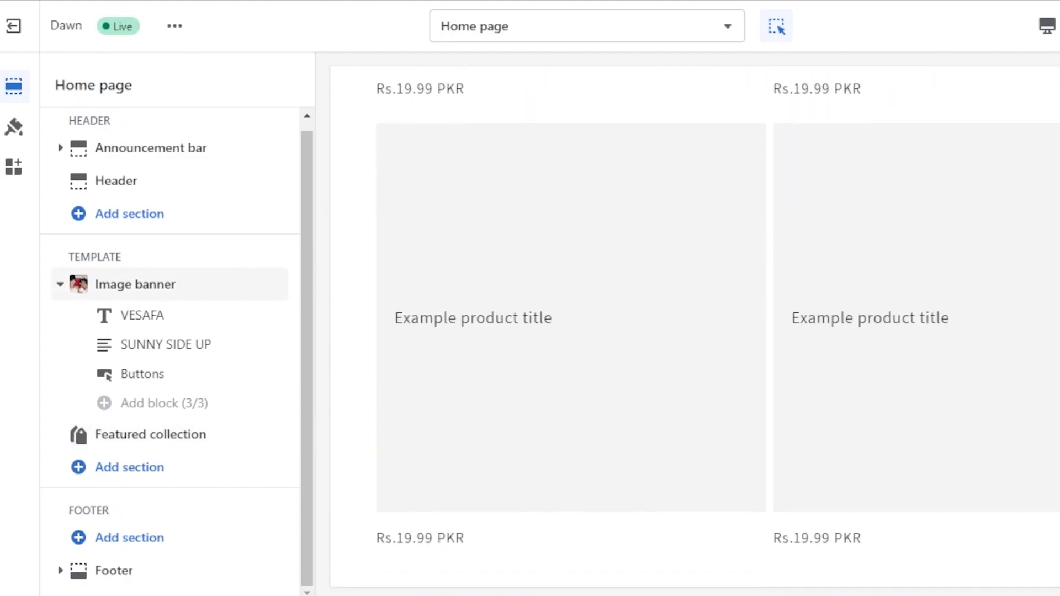
scroll(498, 457, "down", 5)
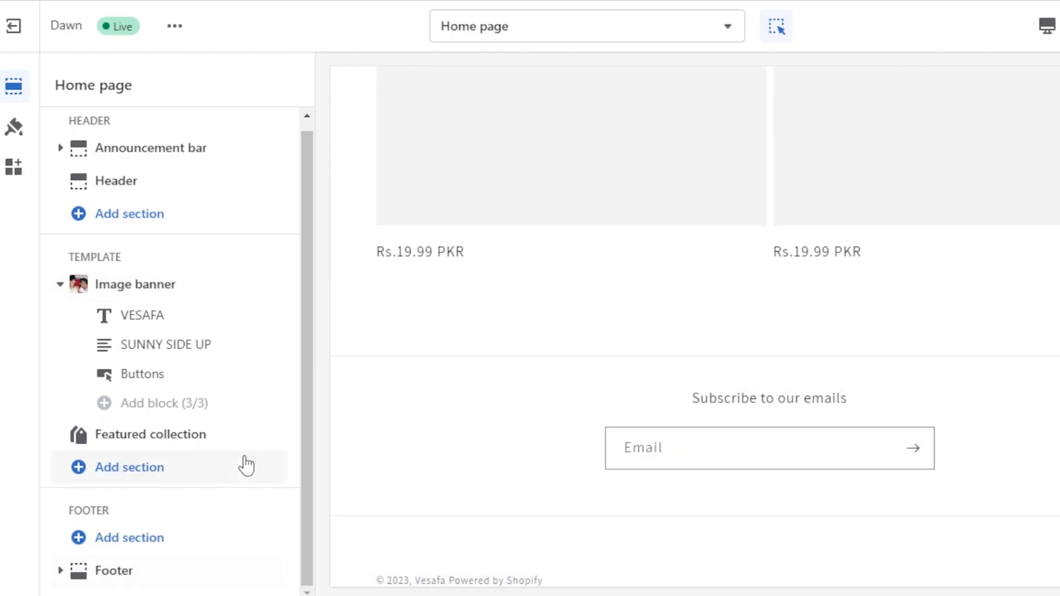
left_click(169, 471)
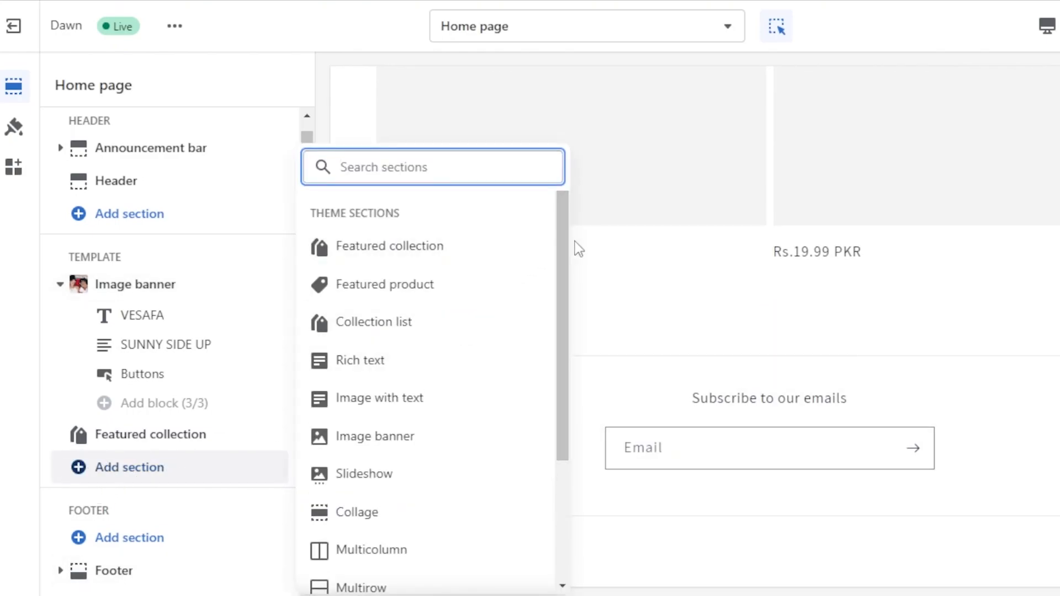
scroll(568, 259, "down", 2)
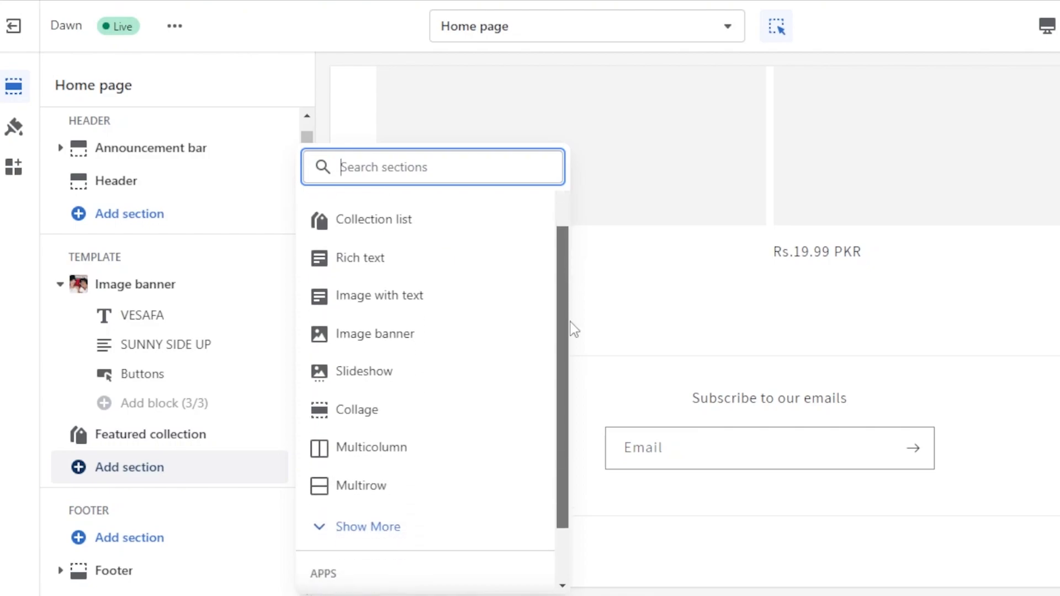
left_click(318, 525)
left_click_drag(561, 319, 566, 418)
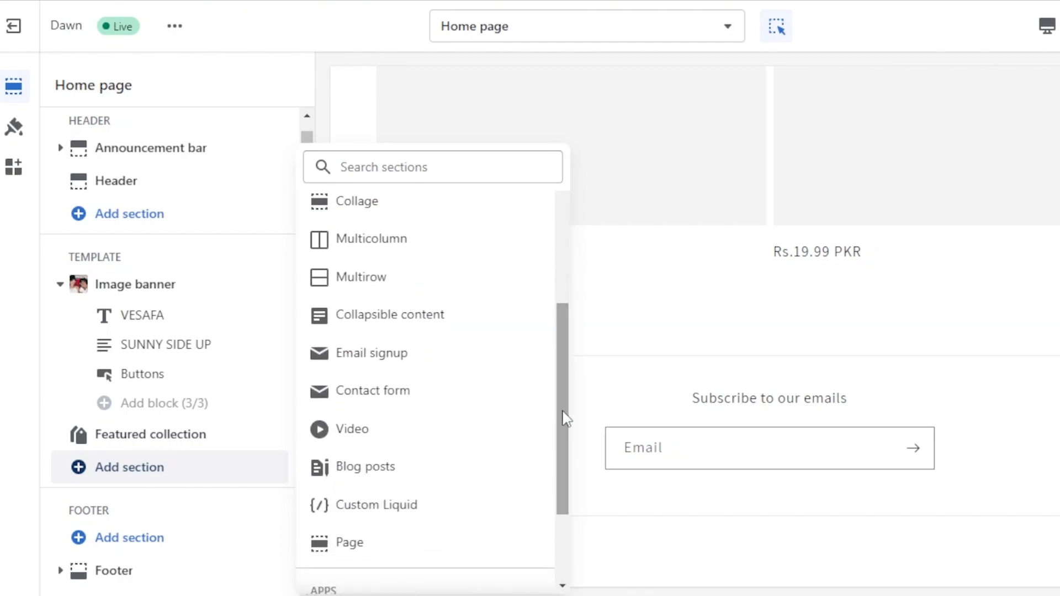
left_click(344, 431)
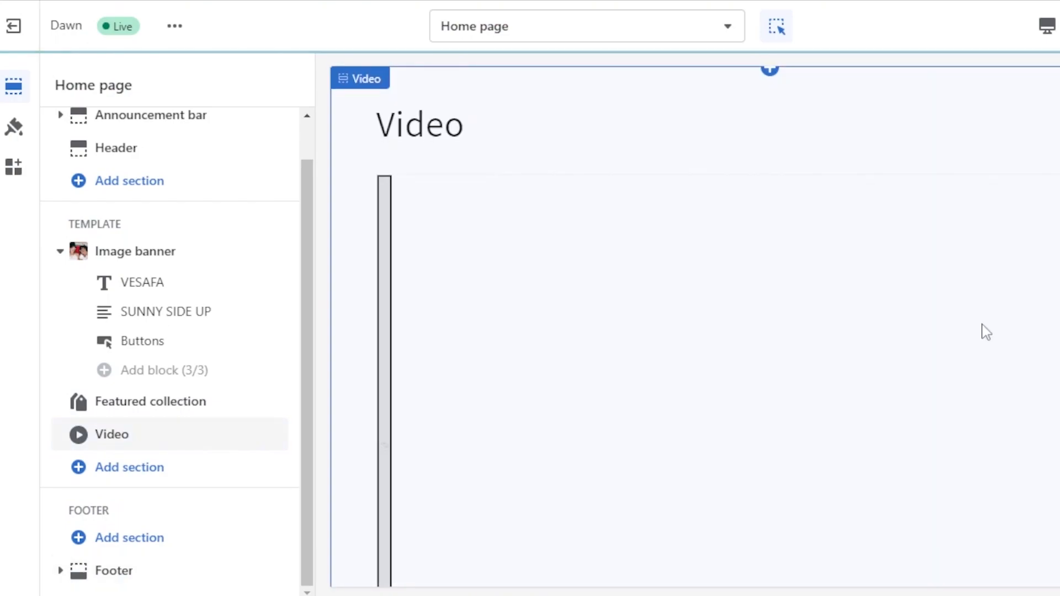
Add an Image with text section to the home page template below the Video section.
scroll(480, 253, "down", 5)
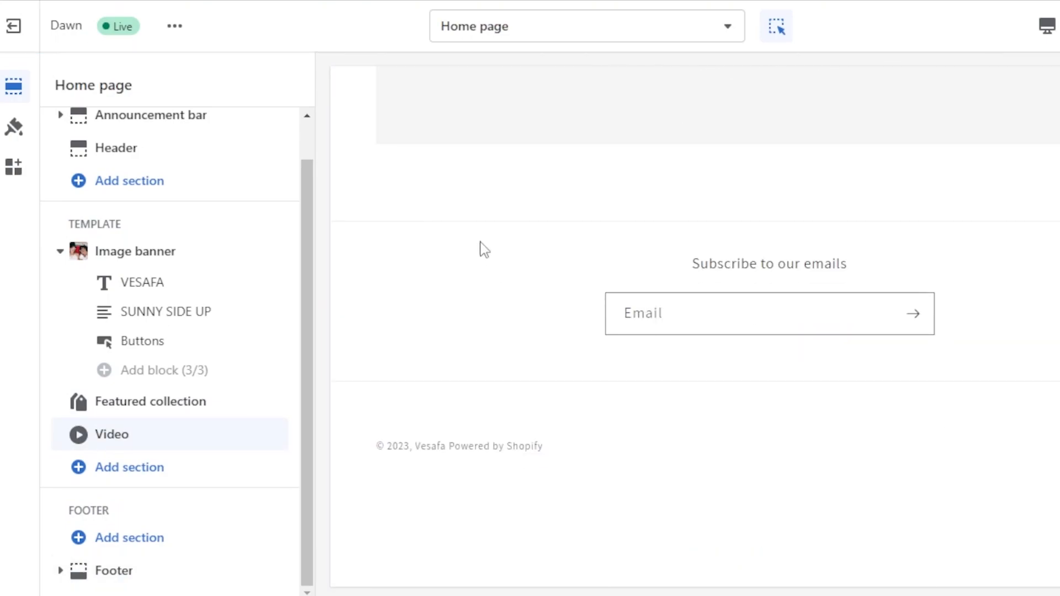
left_click(145, 478)
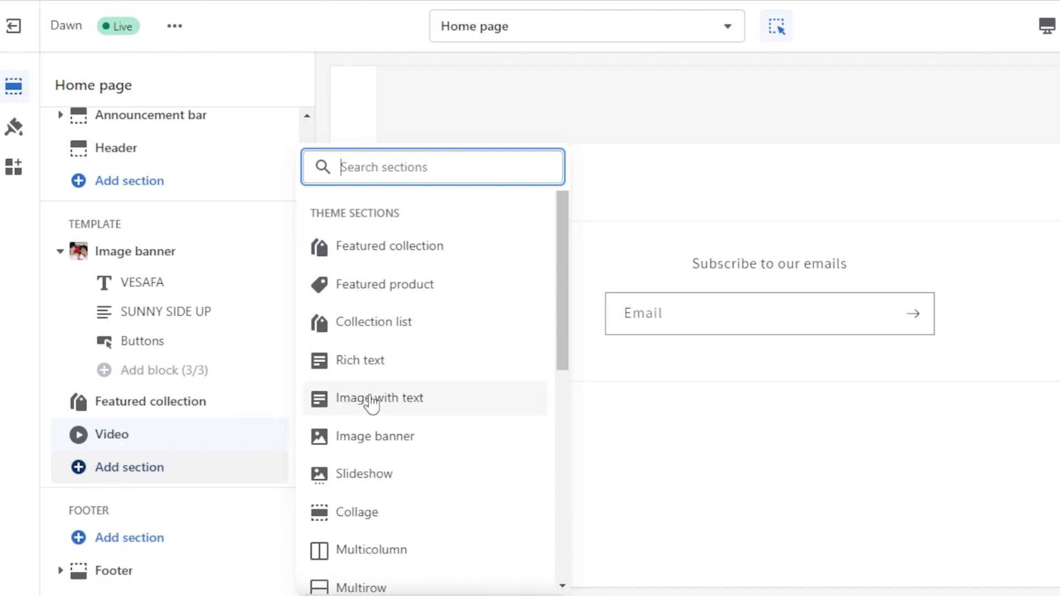
left_click(400, 418)
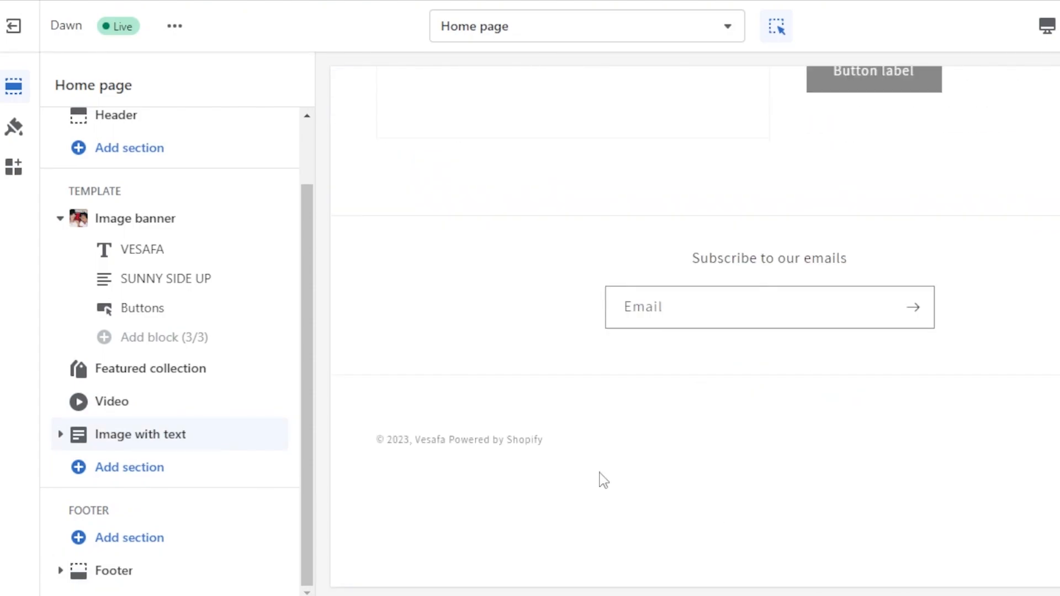
Open the Footer section's settings and review them from email signup and social media icons down to spacing and section padding.
left_click(551, 316)
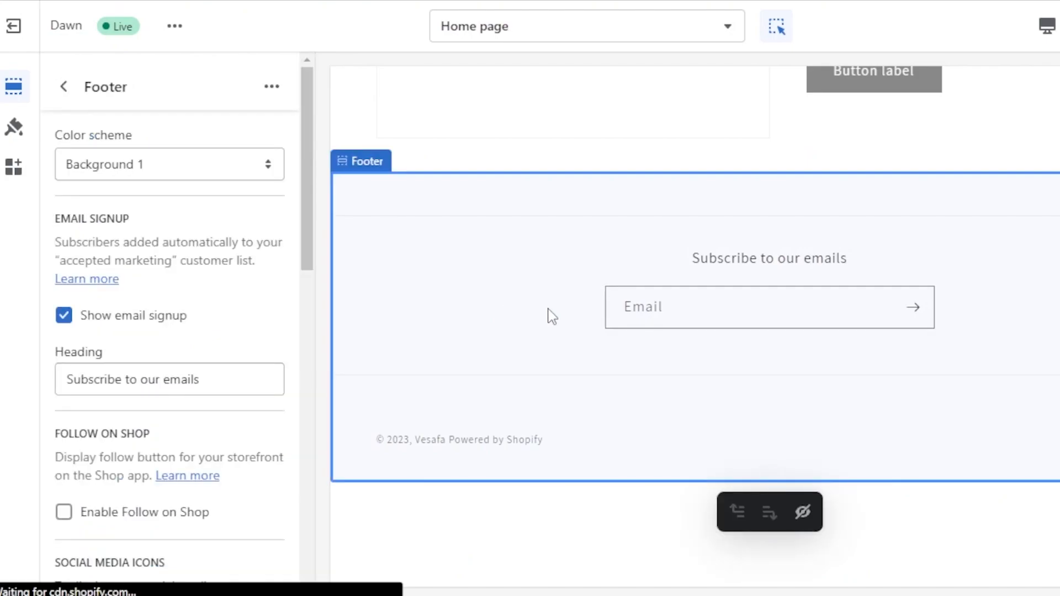
left_click_drag(303, 124, 302, 168)
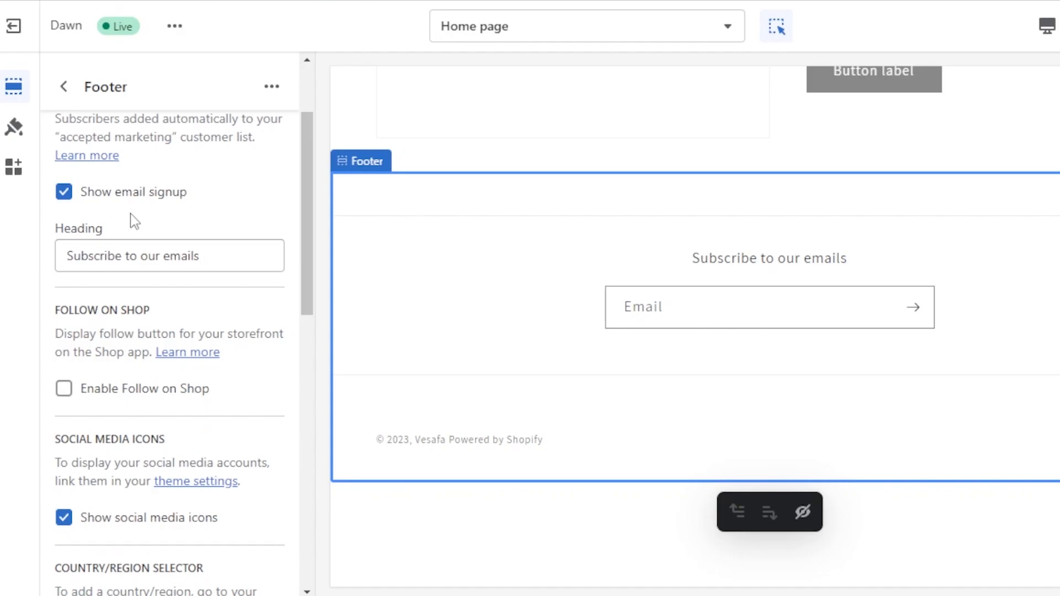
left_click_drag(303, 220, 308, 316)
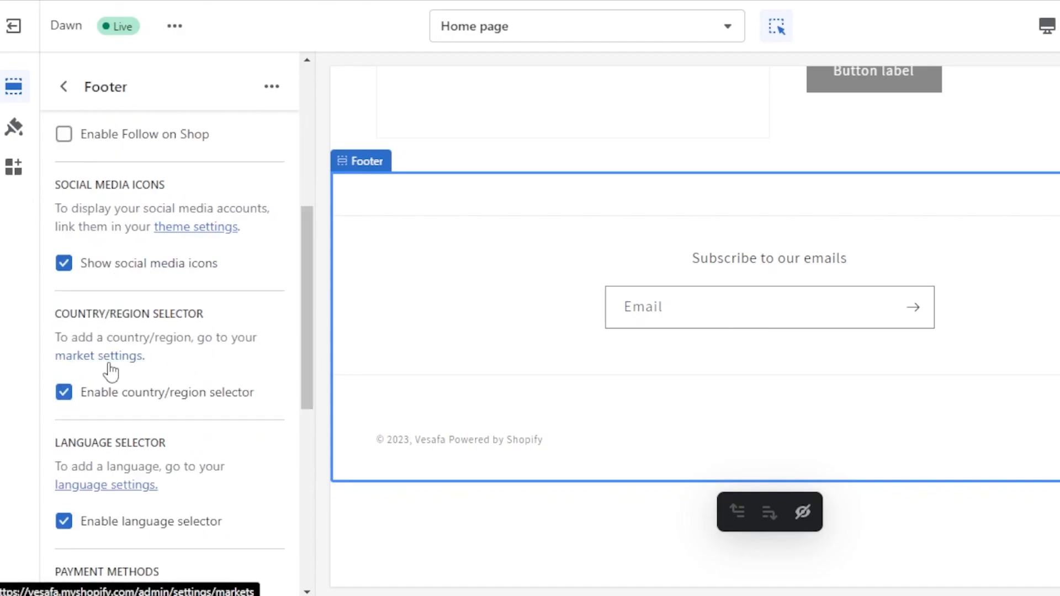
left_click_drag(310, 286, 303, 431)
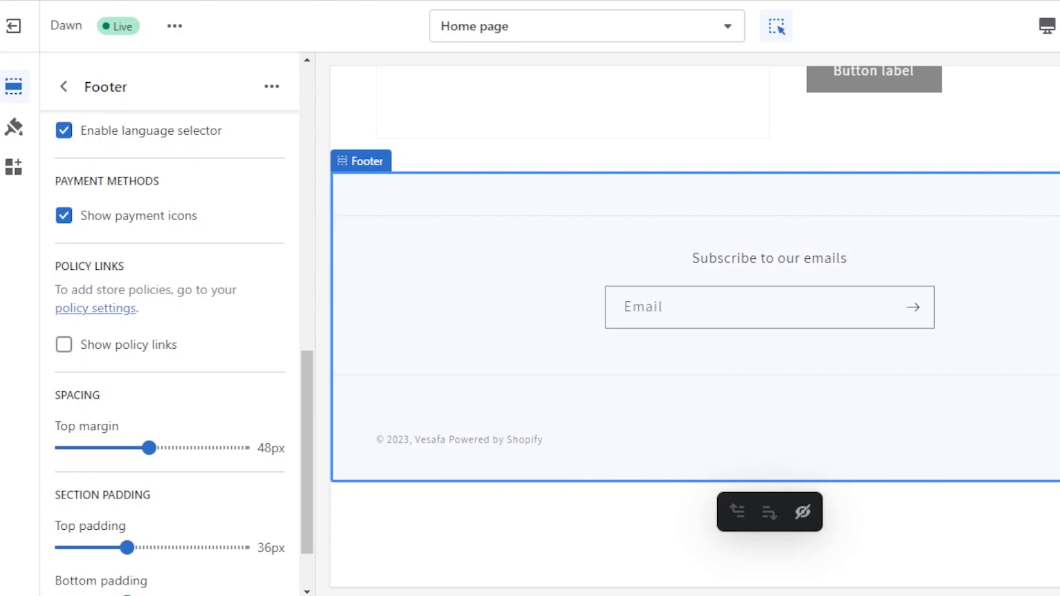
scroll(695, 327, "up", 6)
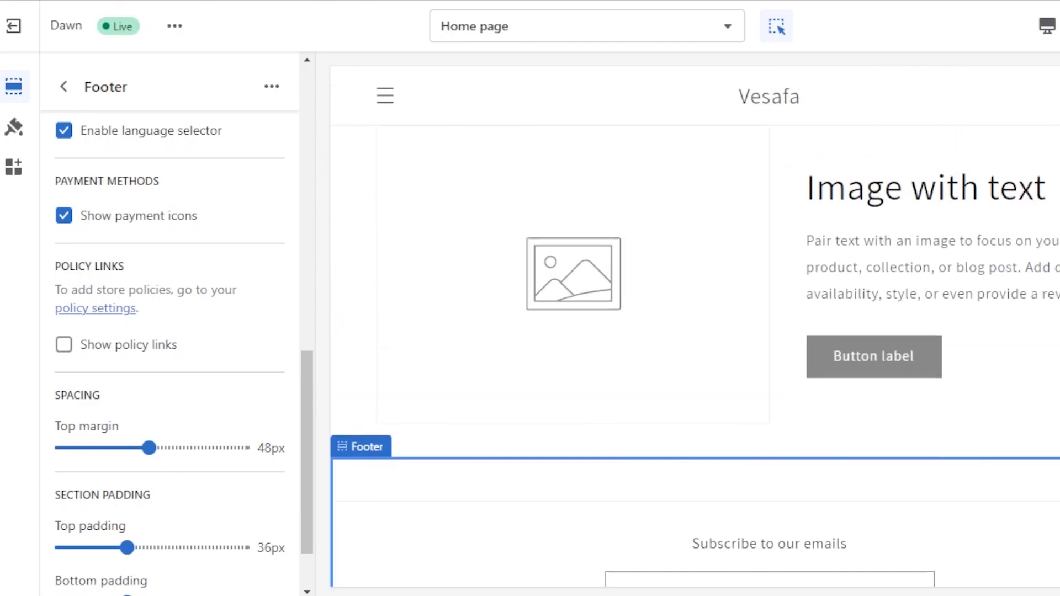
Review the Image with text section's settings down to section padding, and look through the list of store pages available for editing.
scroll(694, 327, "down", 2)
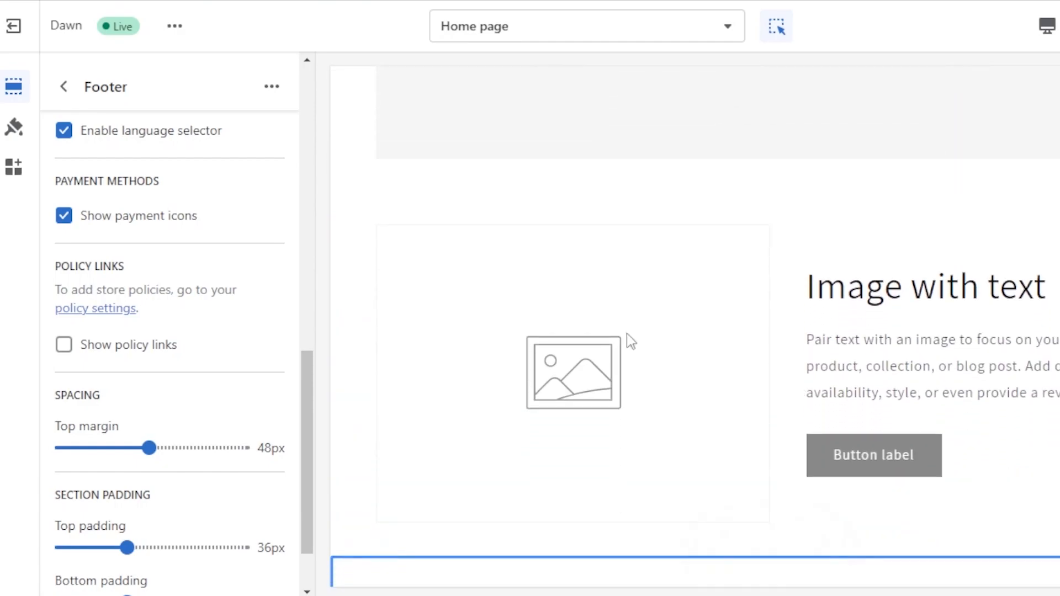
left_click(488, 241)
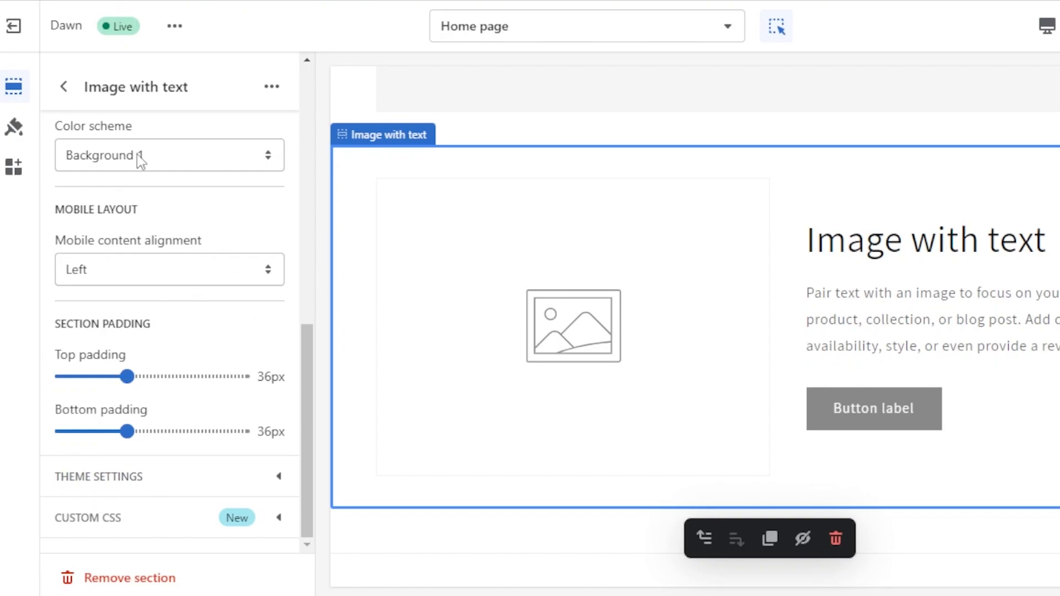
left_click(64, 95)
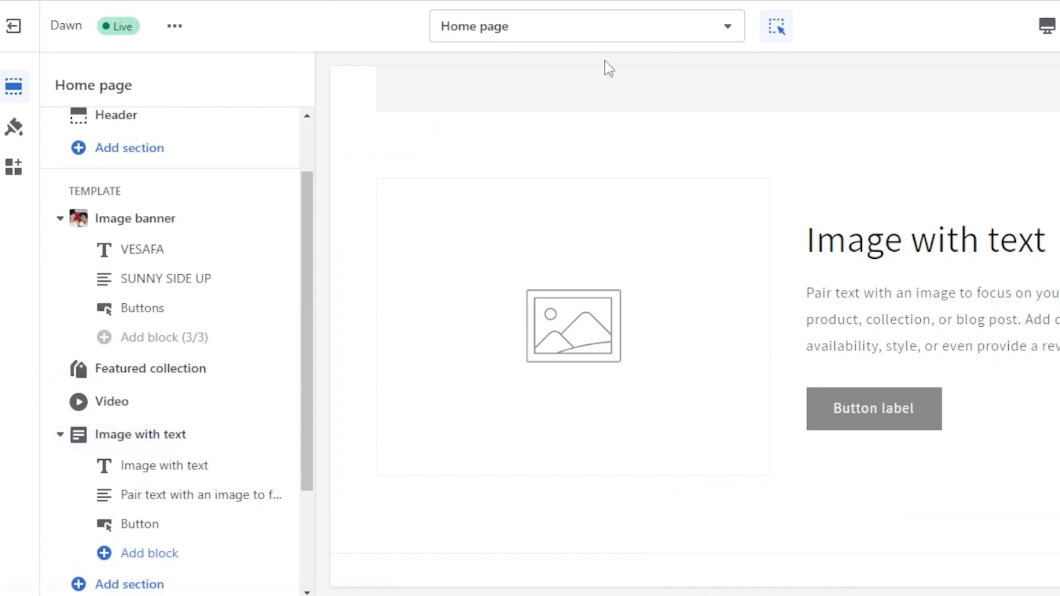
left_click(577, 31)
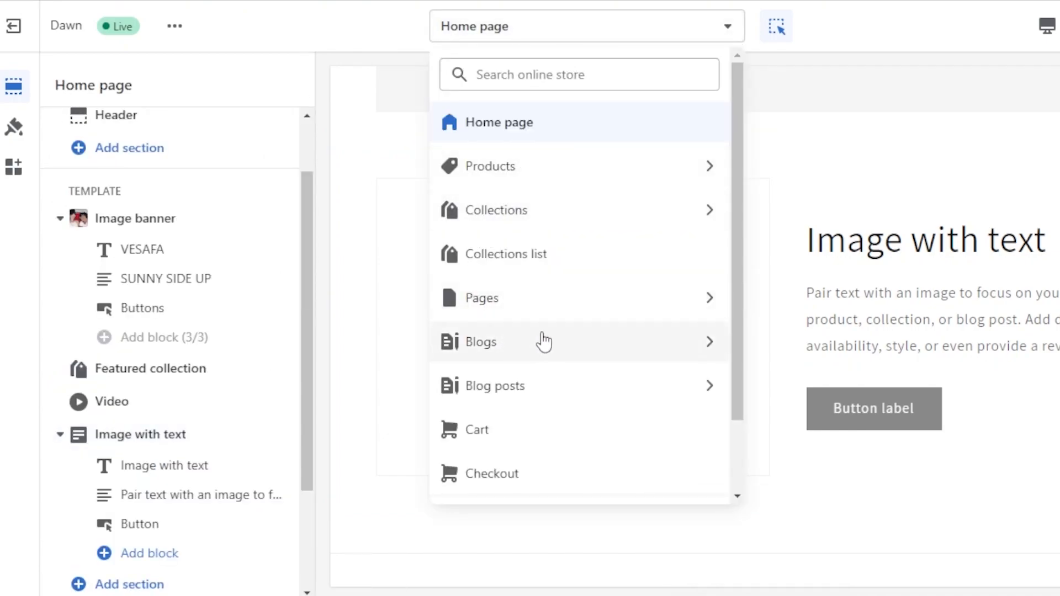
left_click(817, 94)
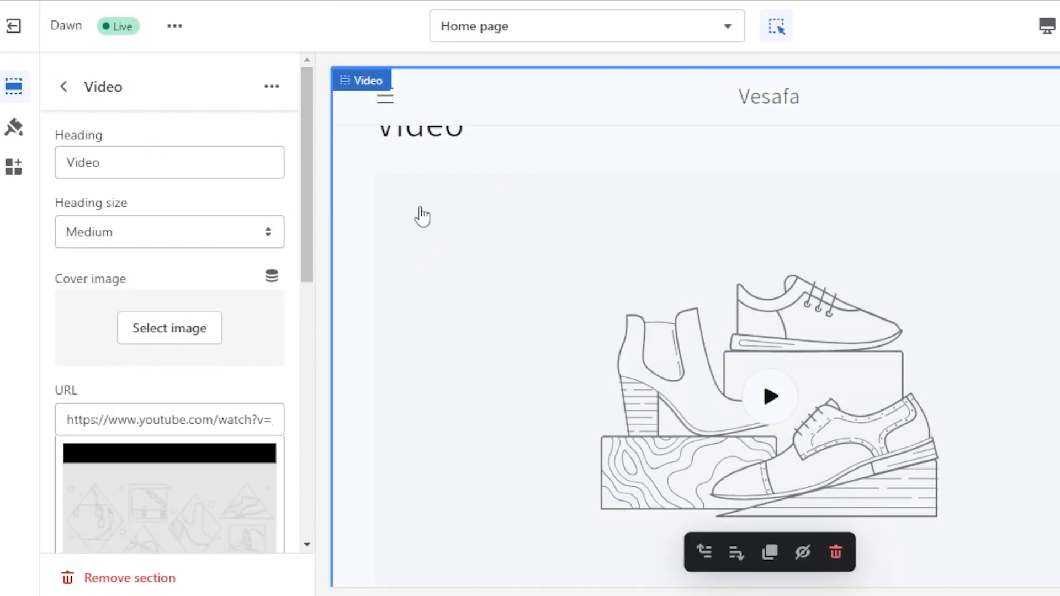
Open the theme settings and examine the Typography options for the headings font and font size scale.
left_click(16, 130)
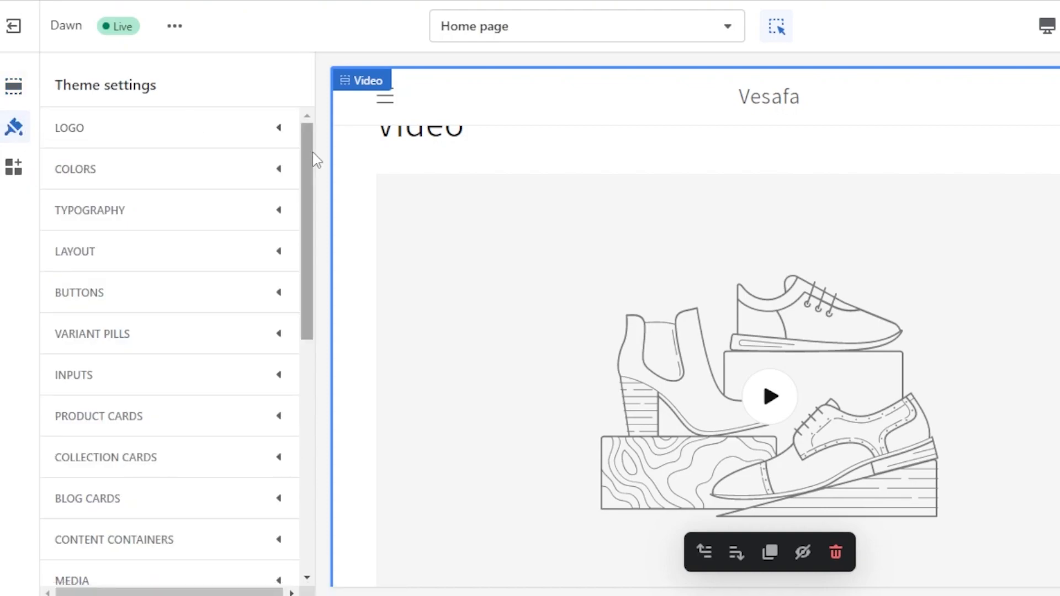
mouse_move(311, 160)
left_mouse_down()
mouse_move(308, 220)
mouse_move(313, 163)
left_mouse_up()
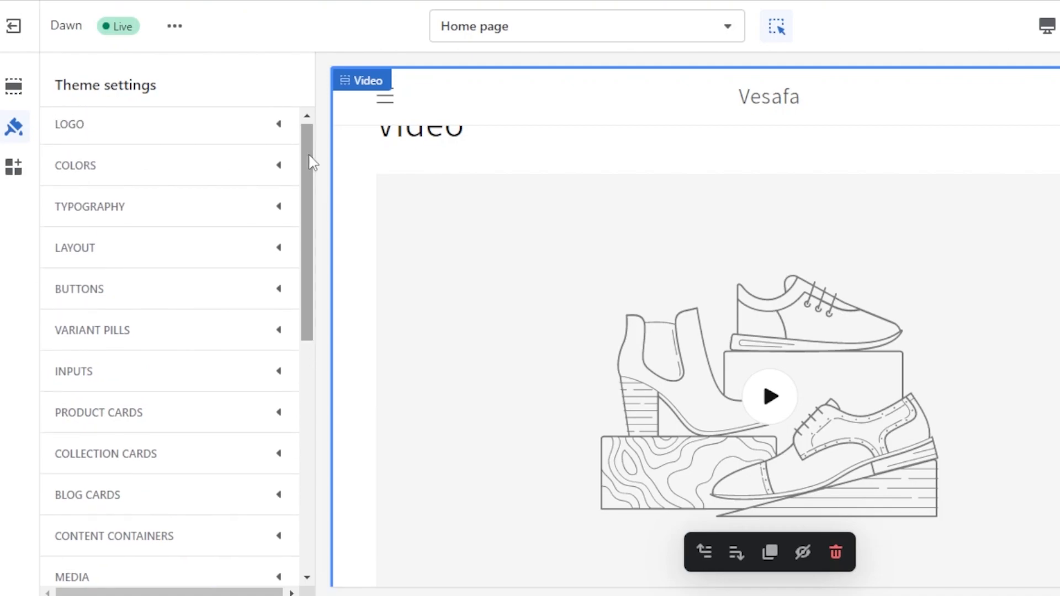
left_click(271, 209)
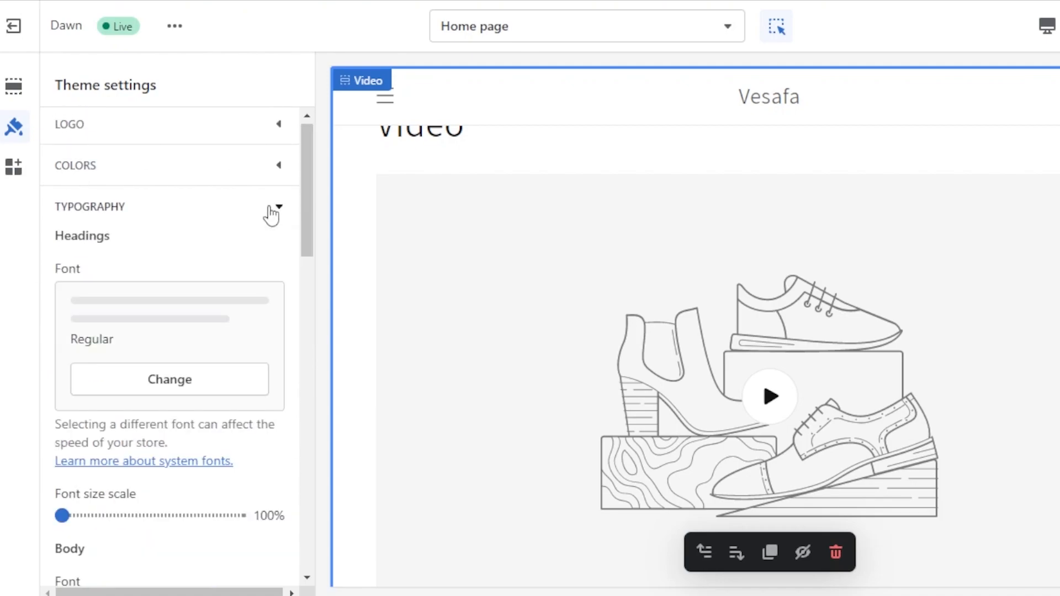
left_click_drag(308, 208, 308, 230)
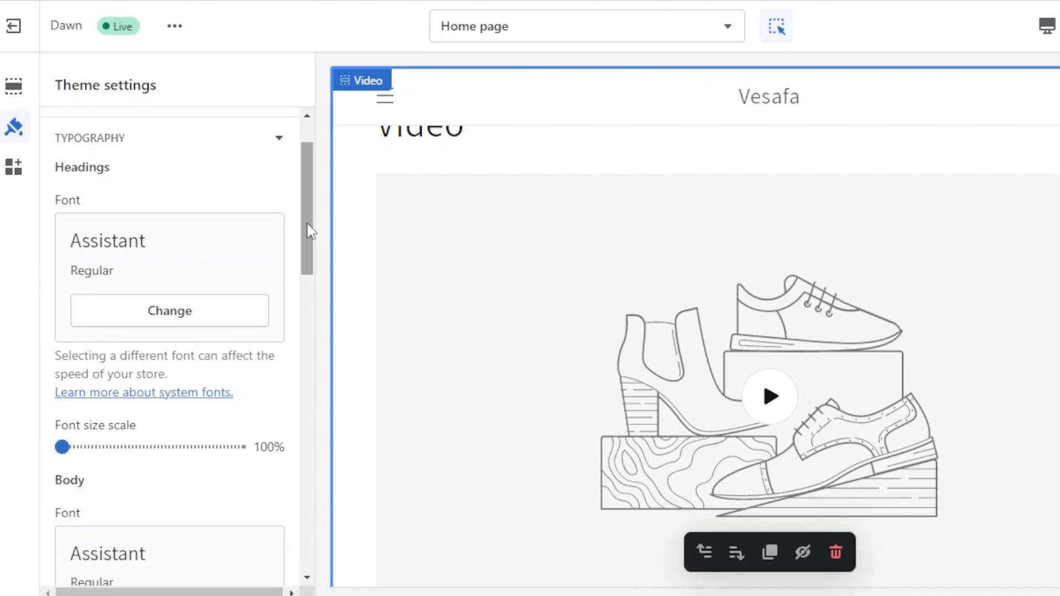
Try Amiri as the headings font, previewing it on the home page.
left_click(212, 318)
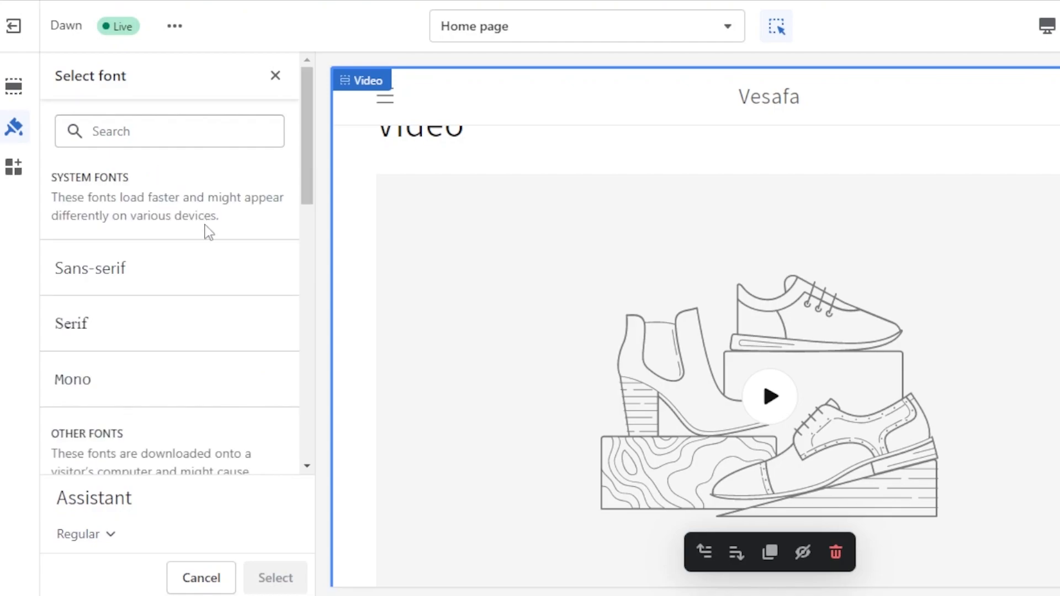
left_click_drag(308, 132, 308, 303)
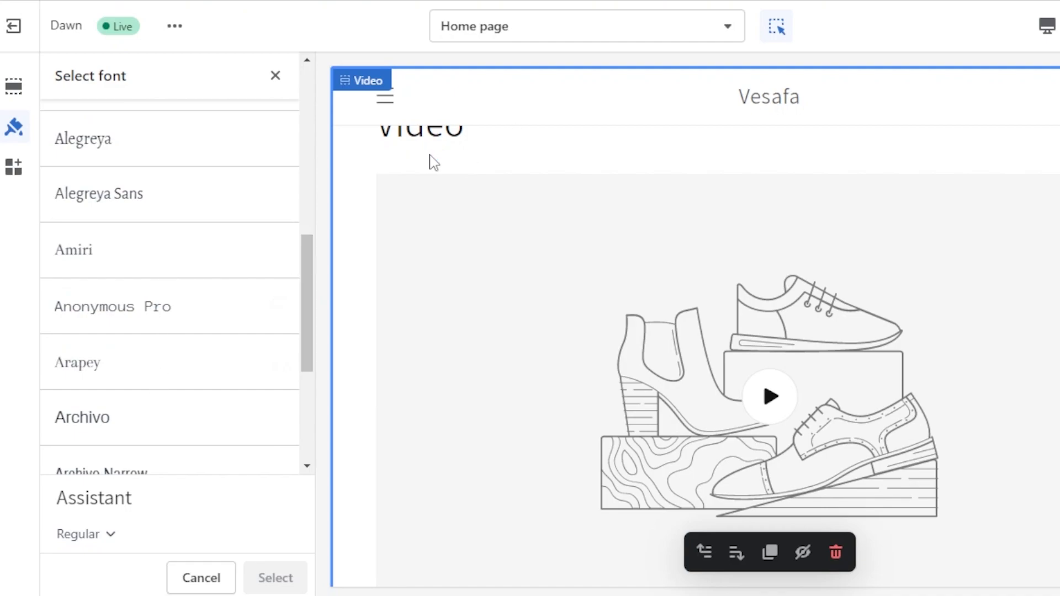
left_click(132, 251)
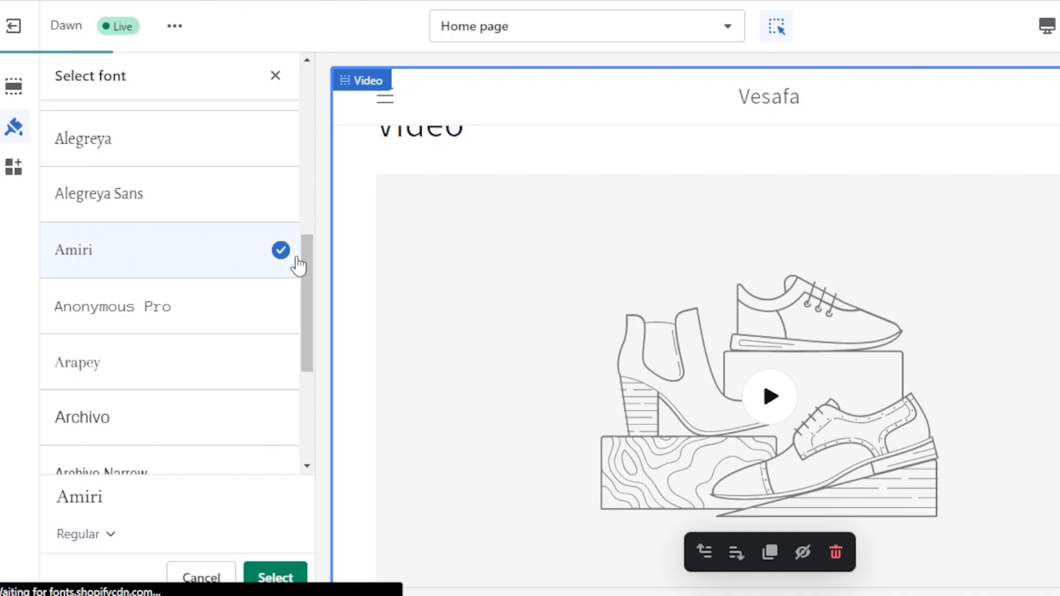
left_click_drag(312, 270, 311, 279)
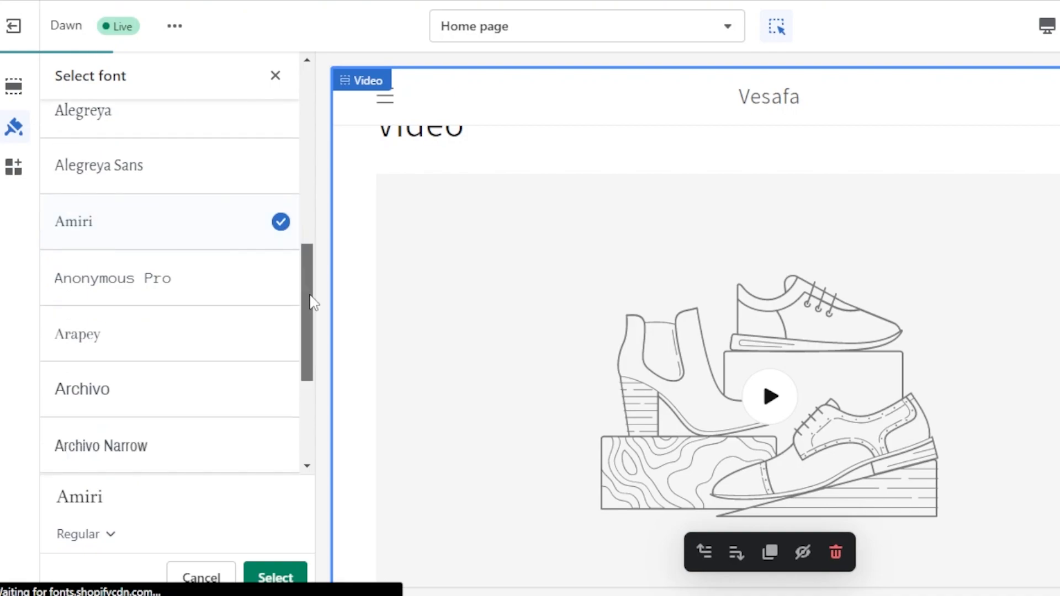
scroll(312, 303, "down", 1)
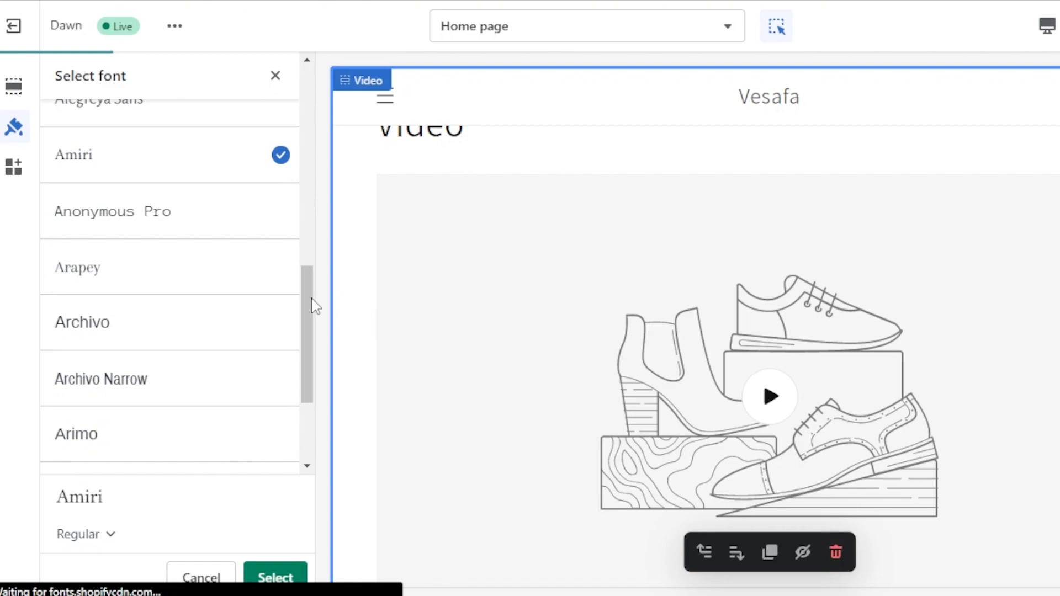
scroll(310, 301, "up", 1)
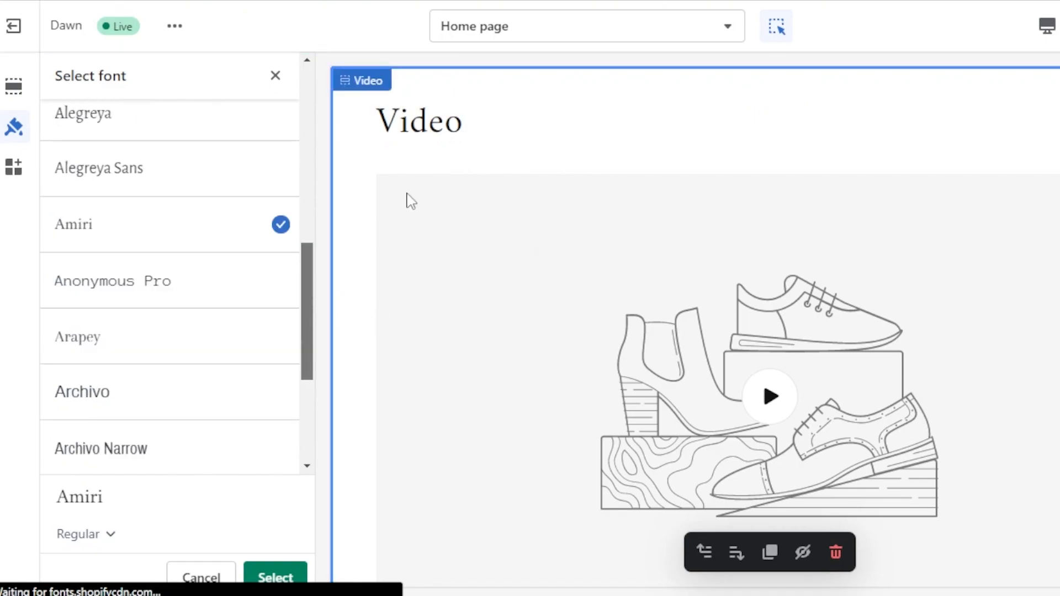
Try Alegreya Sans as the headings font, and leave the font selection without applying it.
left_click_drag(308, 277, 317, 237)
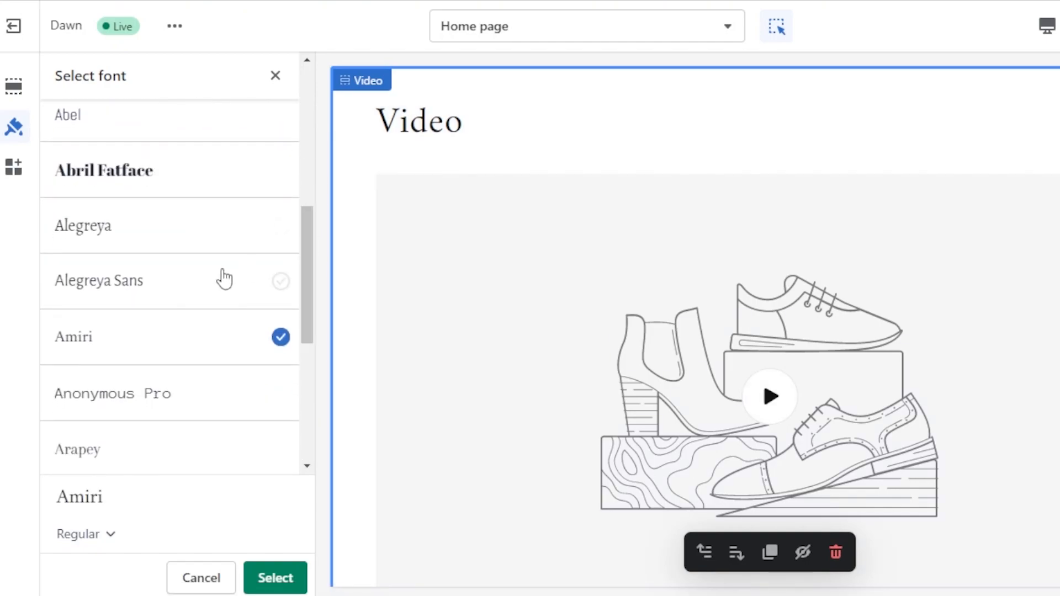
left_click(220, 281)
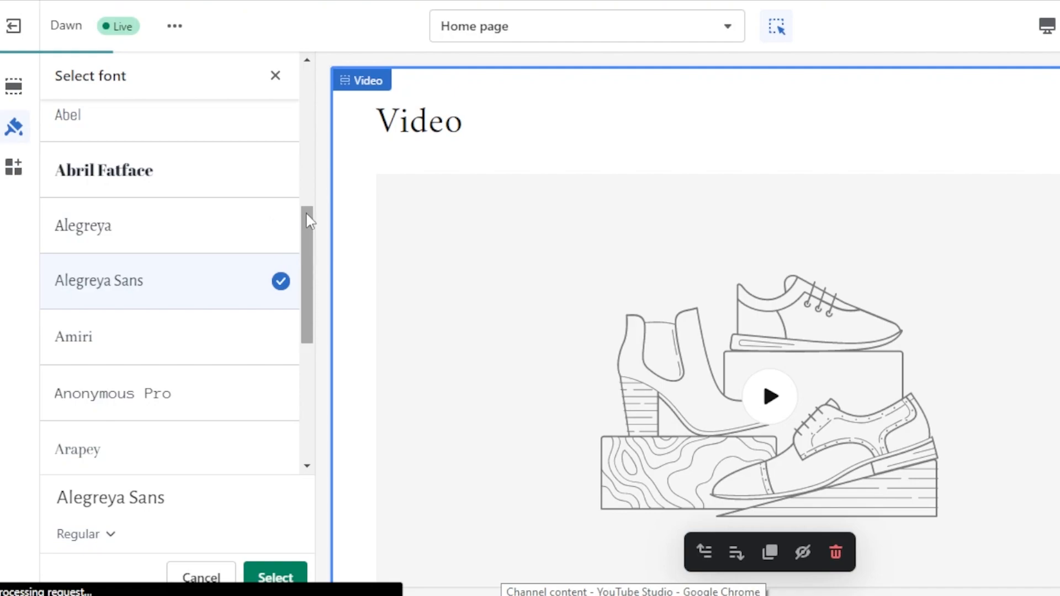
left_click_drag(305, 248, 309, 186)
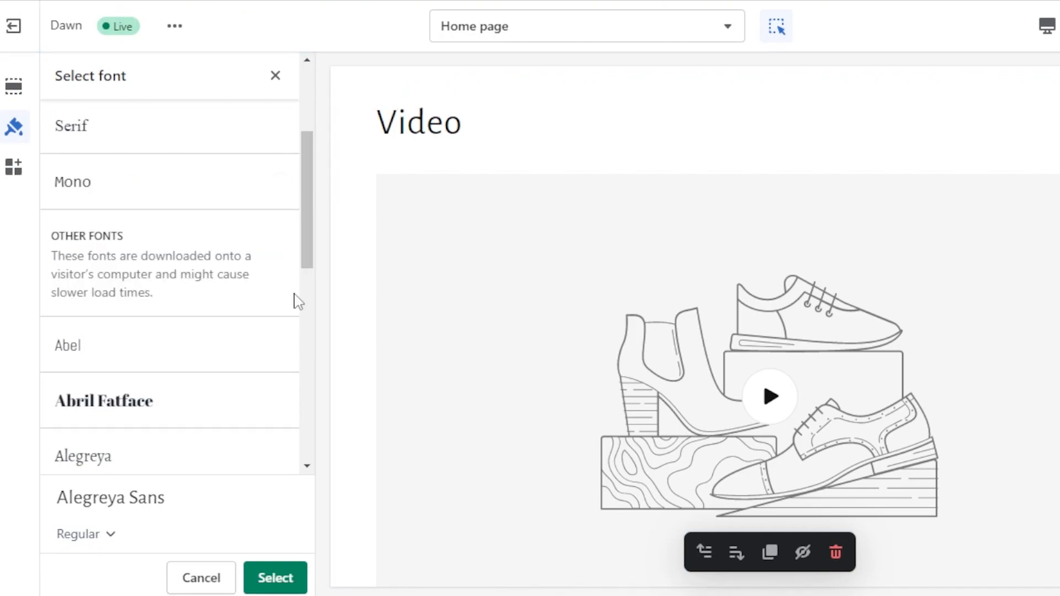
left_click(276, 76)
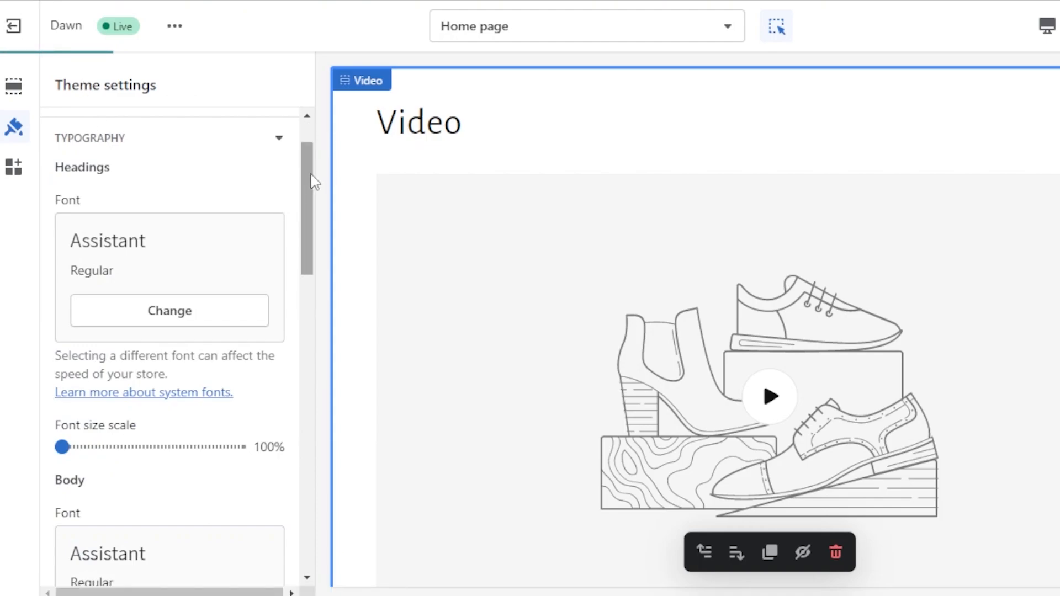
Review the remaining theme settings, from the Body font through layout, buttons and cards to brand information and social media.
scroll(311, 276, "down", 5)
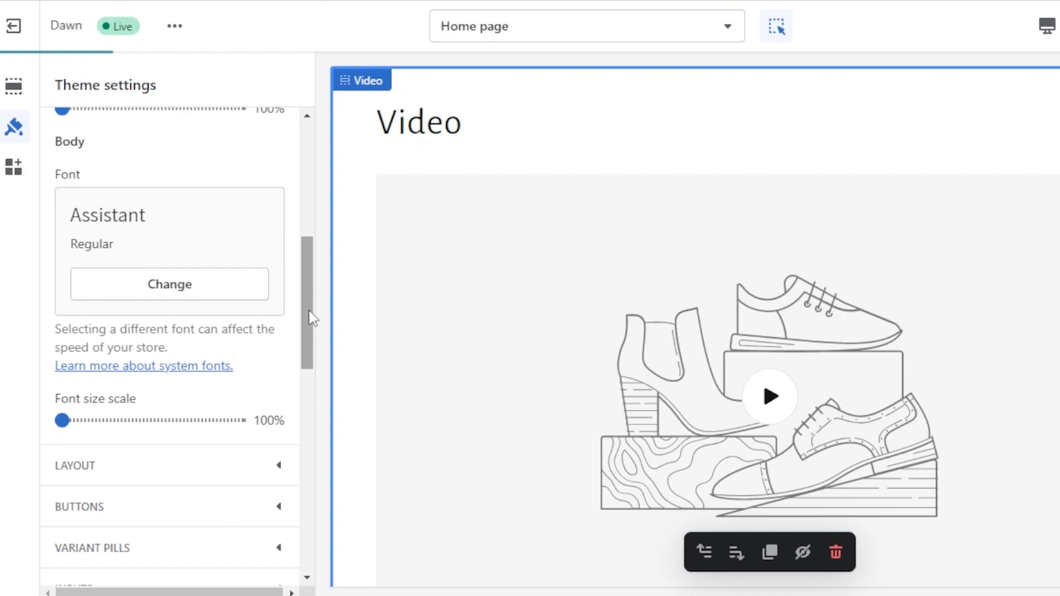
scroll(312, 319, "down", 5)
scroll(312, 401, "down", 1)
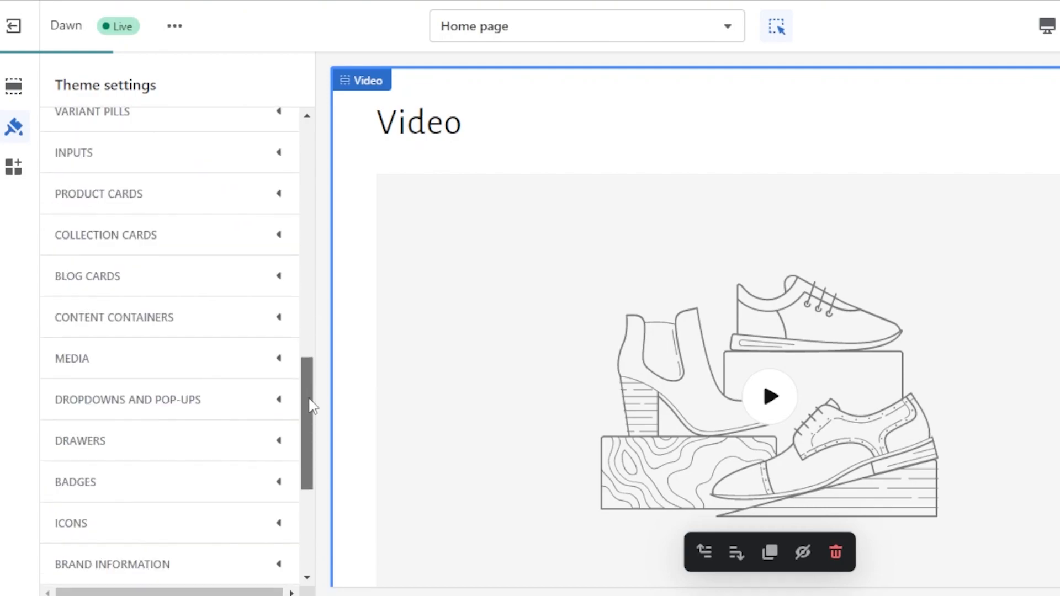
scroll(311, 405, "down", 1)
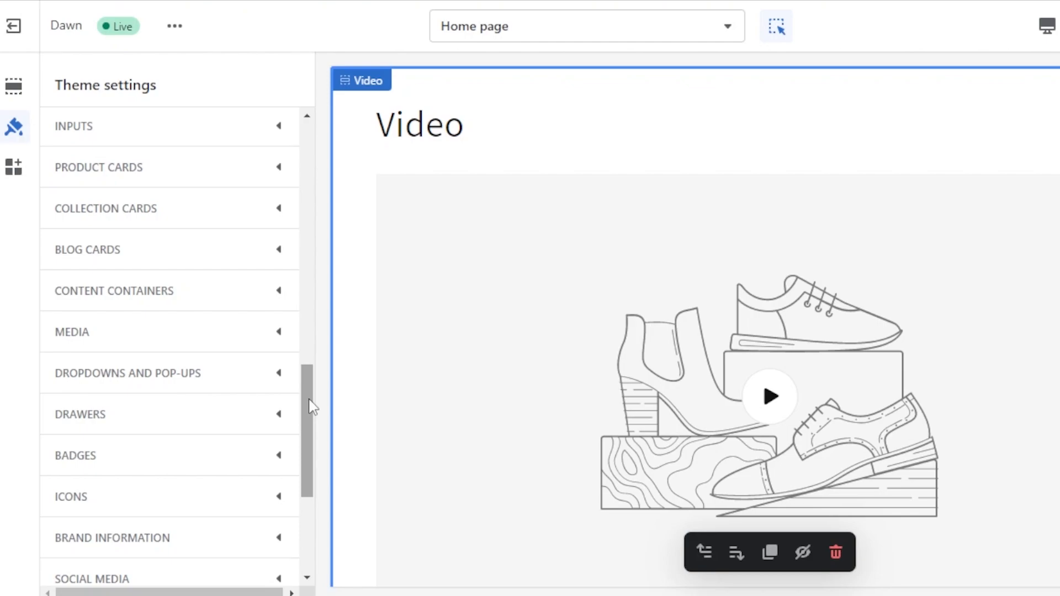
left_click_drag(312, 407, 312, 160)
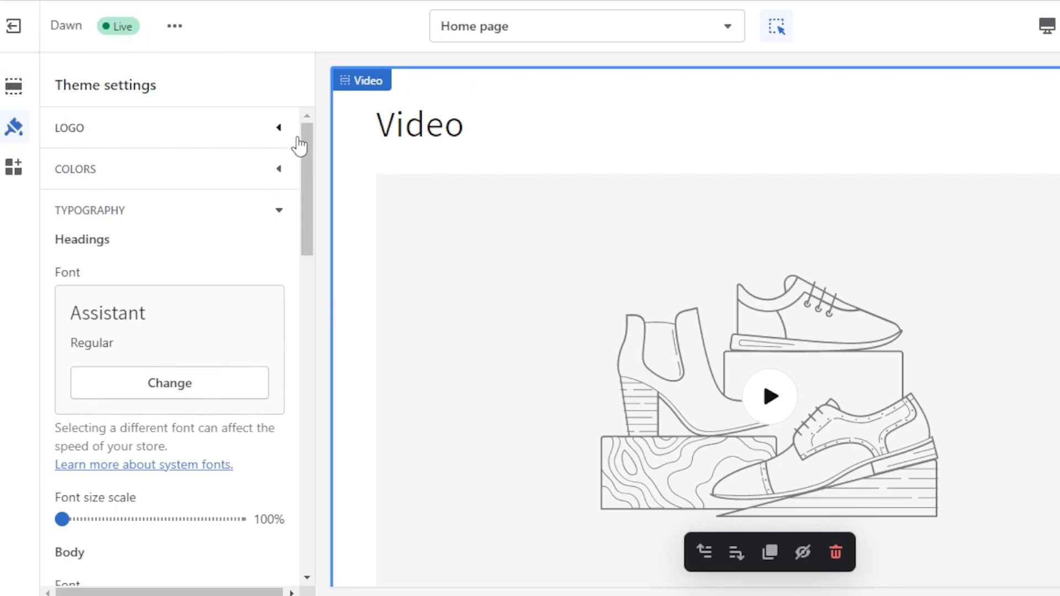
left_click_drag(302, 142, 313, 286)
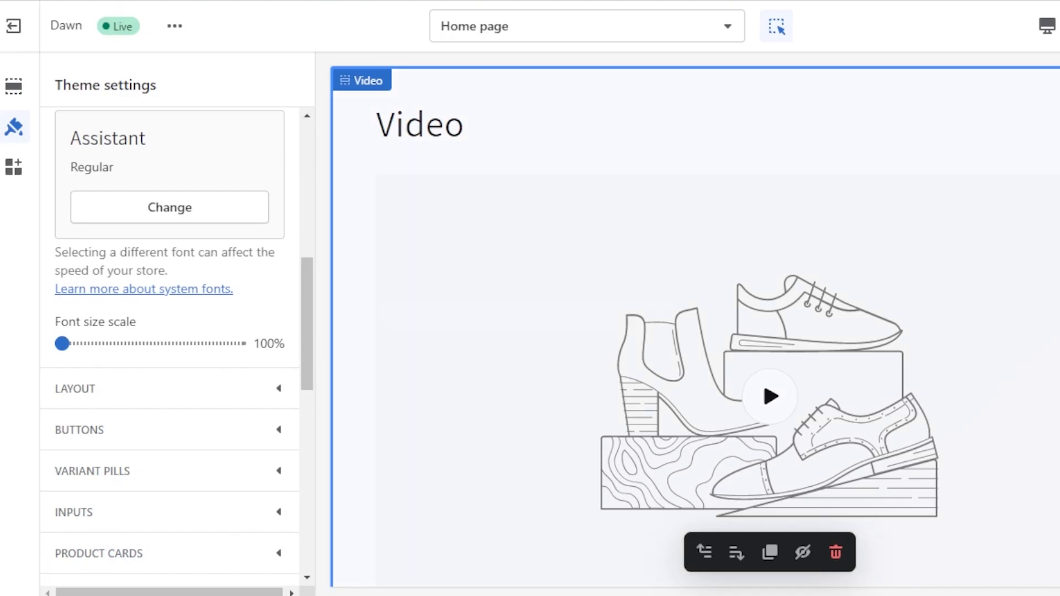
Check the image banner and featured products in the home page preview and save the theme changes.
scroll(769, 331, "up", 20)
scroll(769, 331, "down", 4)
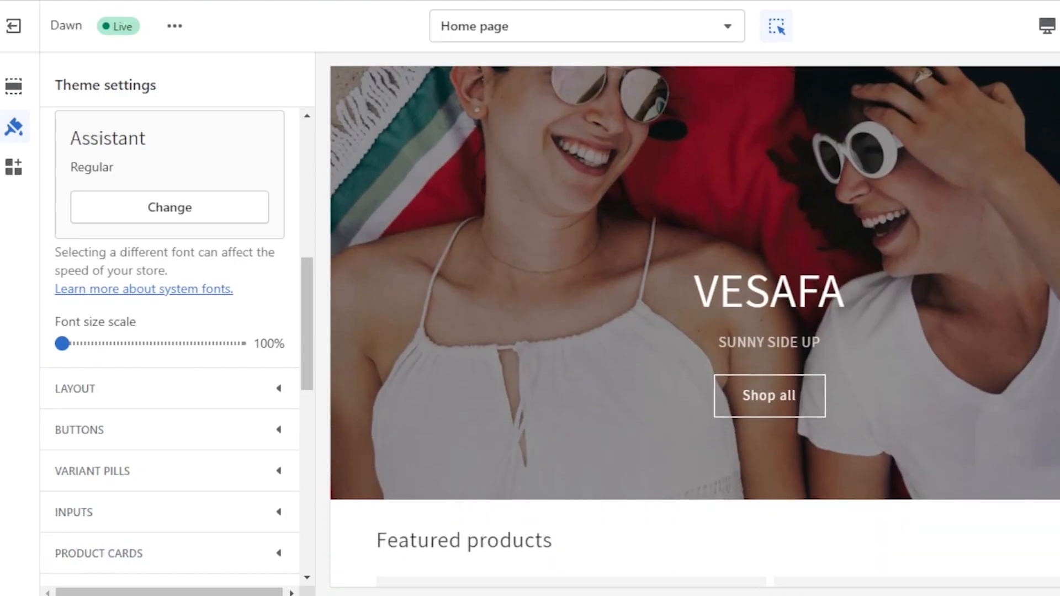
scroll(694, 326, "up", 3)
scroll(694, 326, "down", 2)
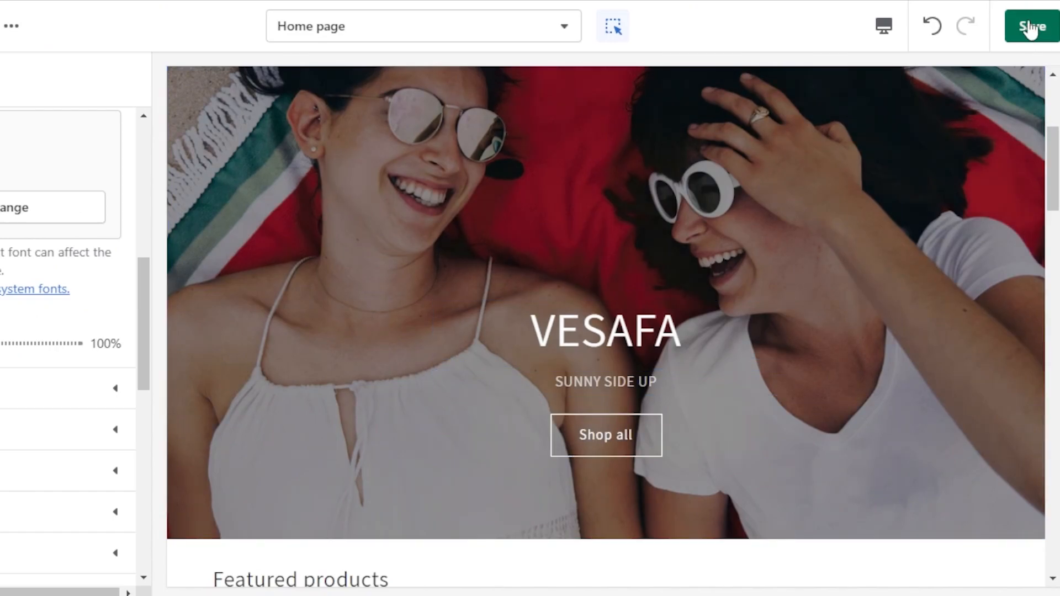
left_click(1030, 26)
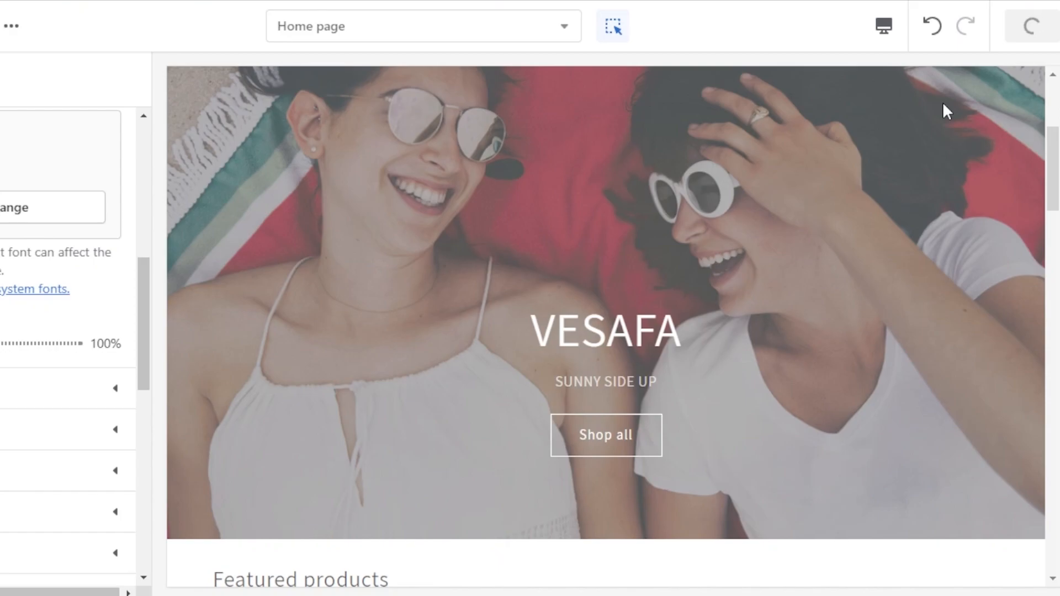
Review the Dawn theme's additional actions, such as editing code and default theme content, and look over the Typography settings again.
scroll(309, 286, "up", 3)
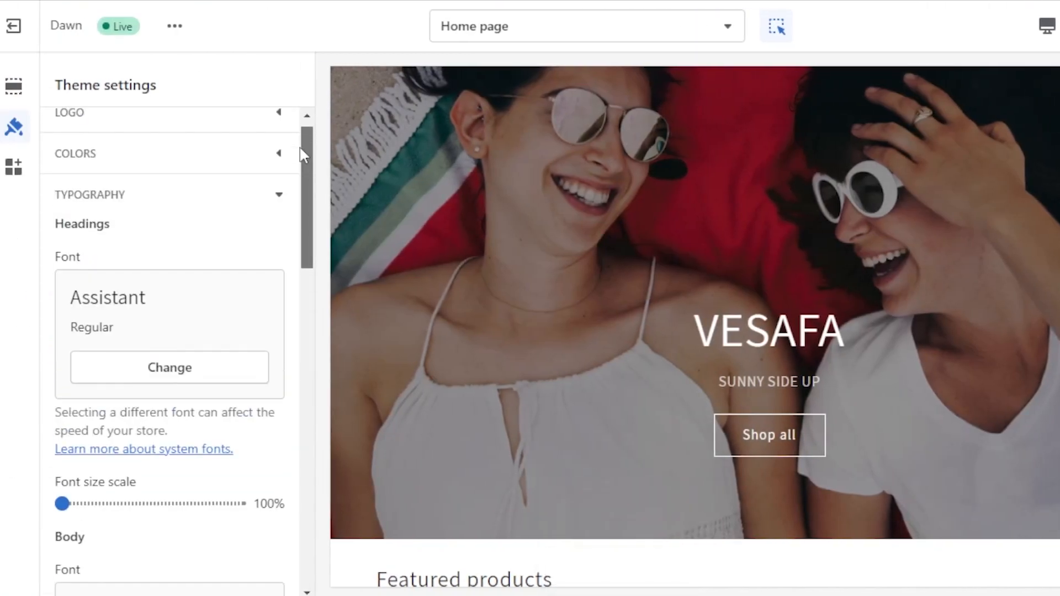
left_click(173, 29)
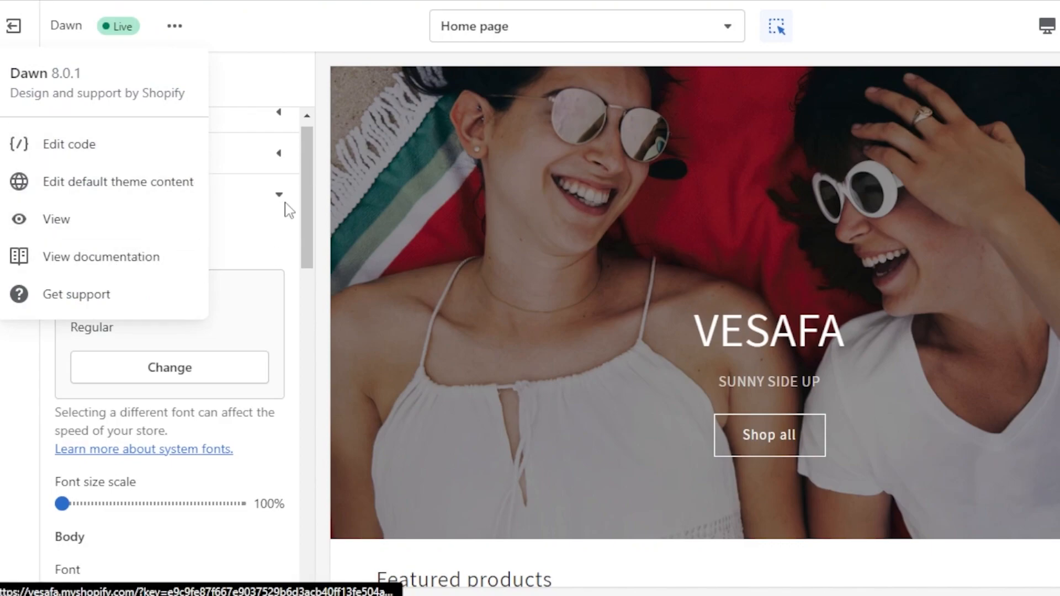
scroll(310, 189, "down", 5)
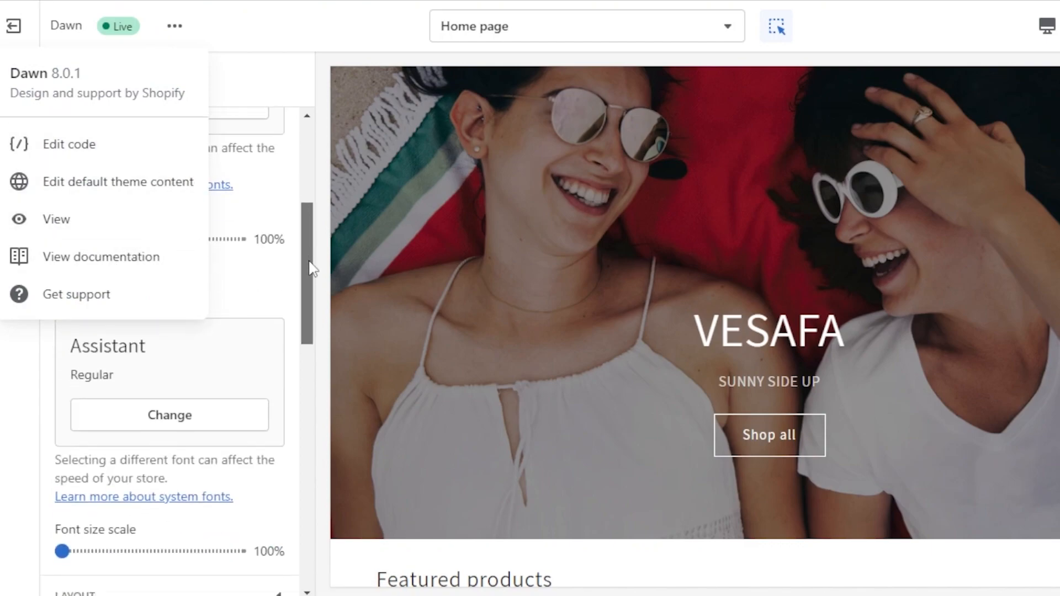
left_click(325, 199)
left_click_drag(308, 249, 293, 153)
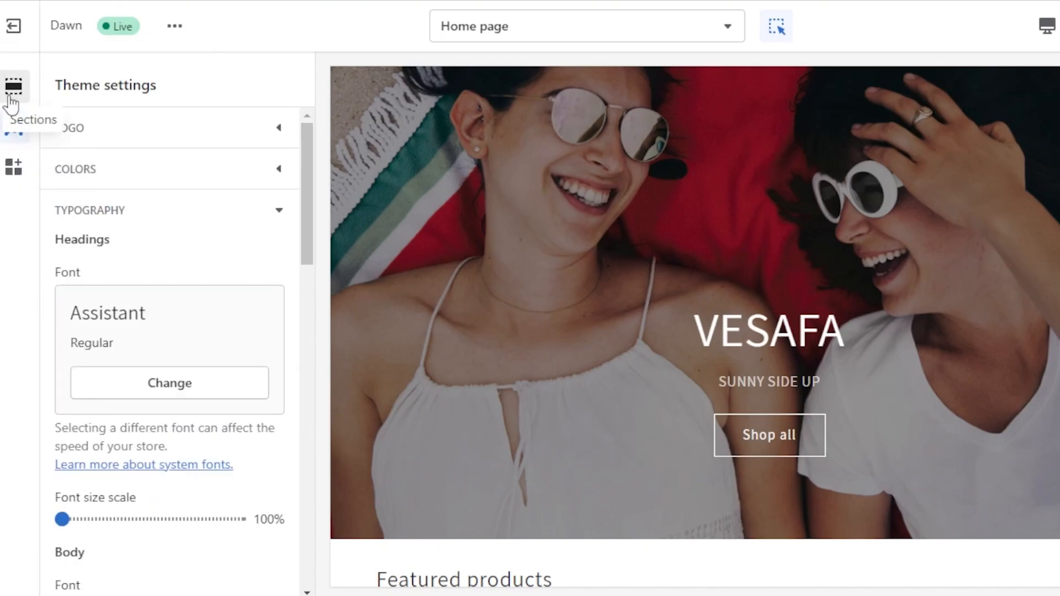
Return to the home page section list and review its sections alongside the top of the store preview.
left_click(12, 88)
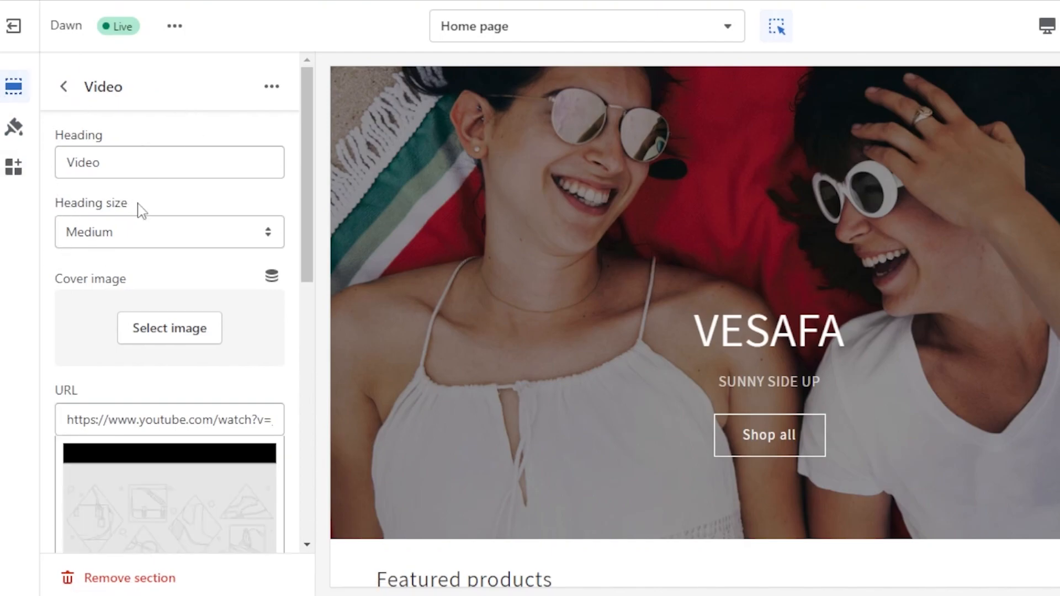
left_click(64, 89)
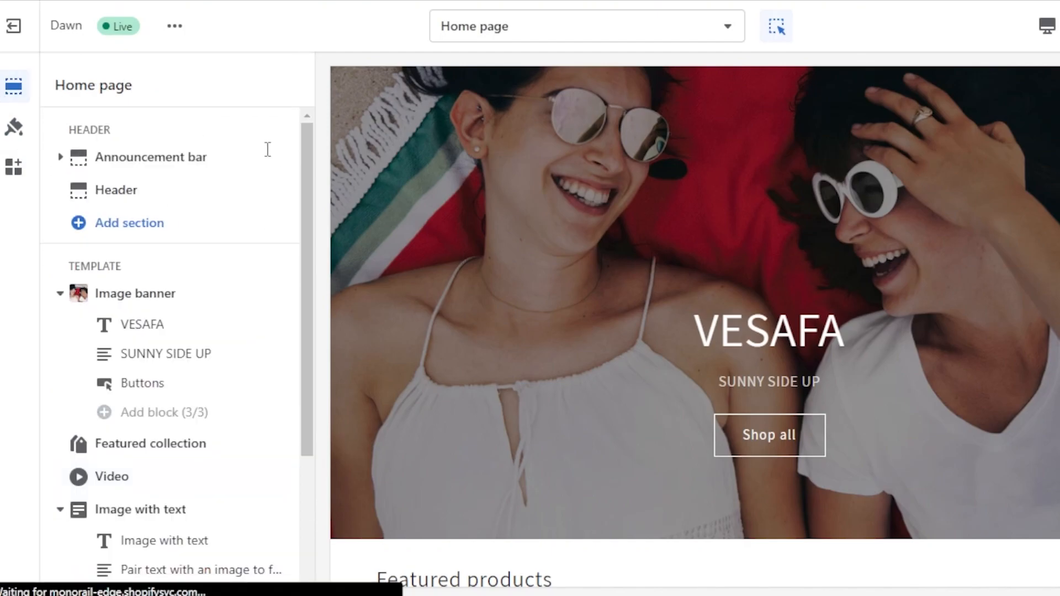
left_click_drag(312, 184, 316, 324)
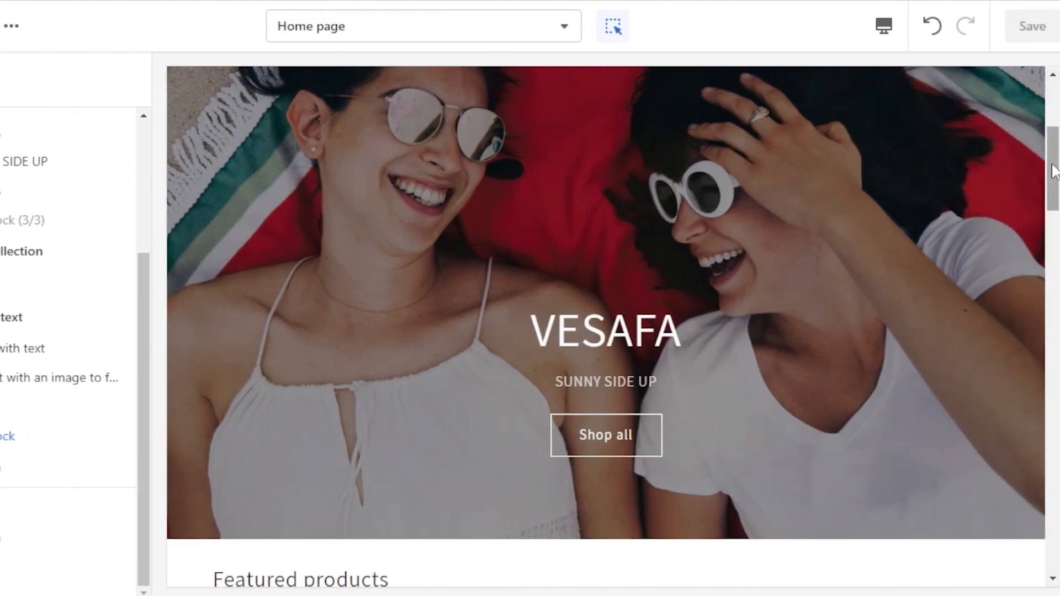
left_click_drag(1053, 166, 1051, 68)
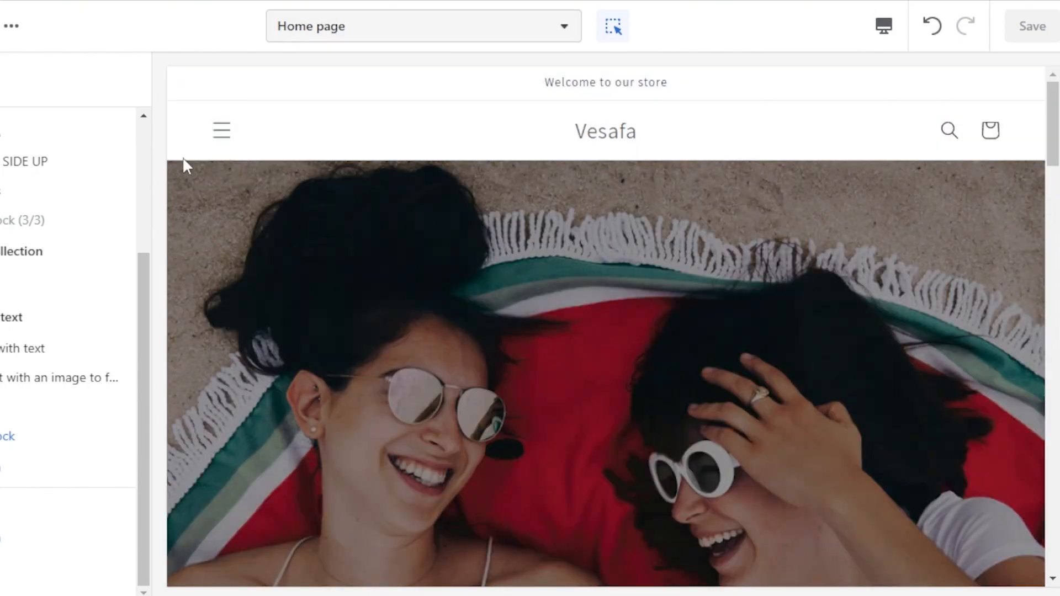
left_click_drag(149, 293, 144, 181)
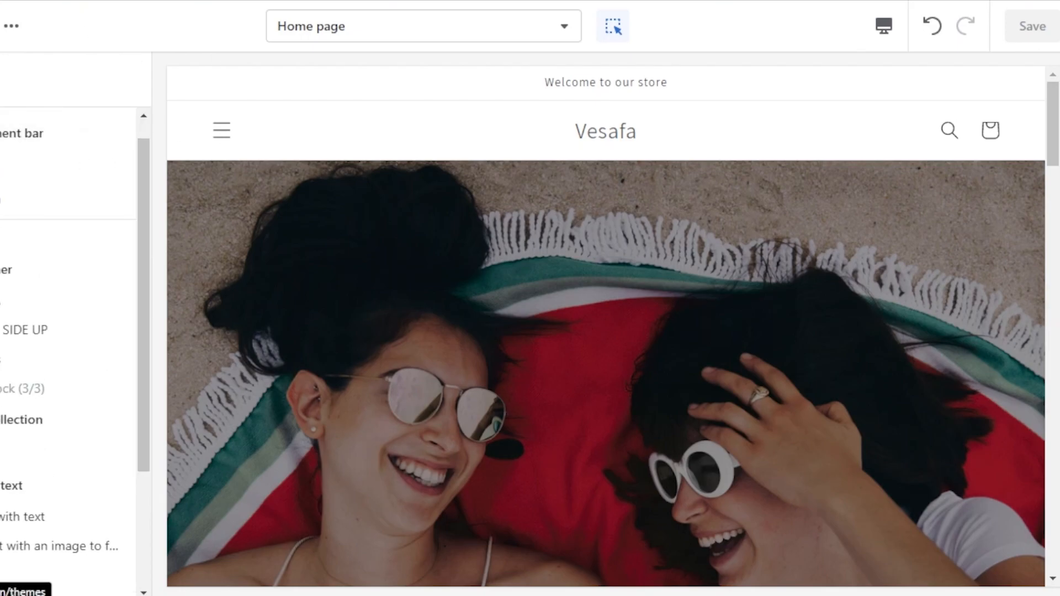
Exit the theme editor to the Themes page and browse the free Shopify themes available to add.
left_click(0, 26)
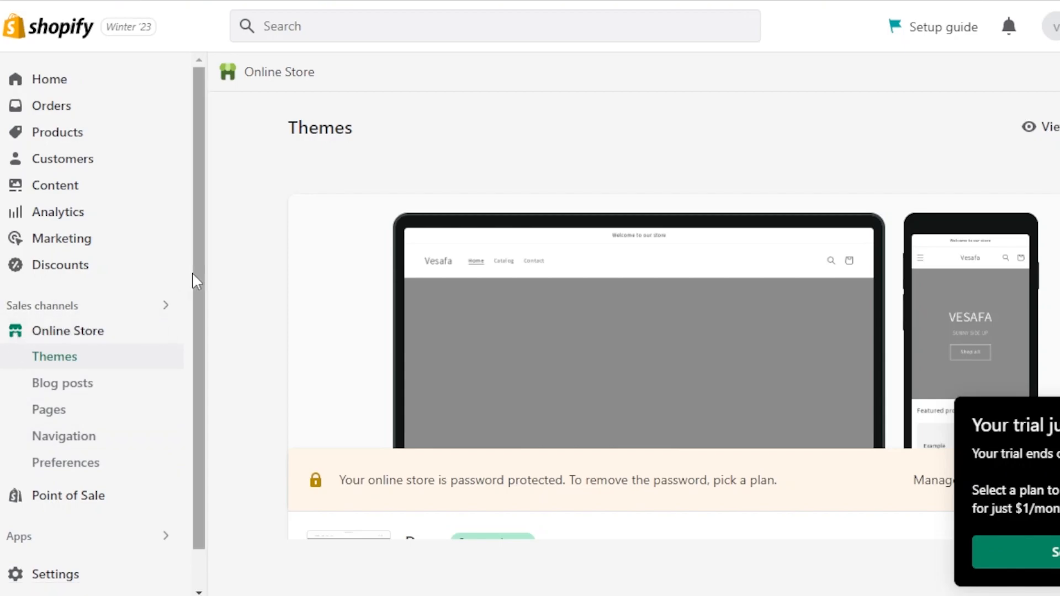
left_click_drag(192, 273, 193, 346)
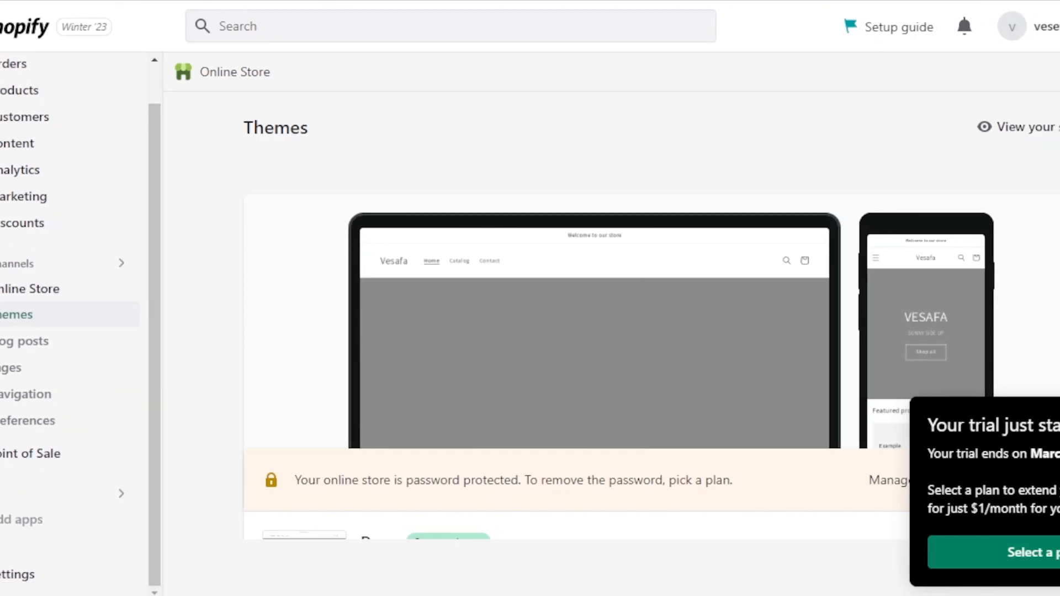
scroll(635, 331, "down", 5)
scroll(502, 294, "down", 8)
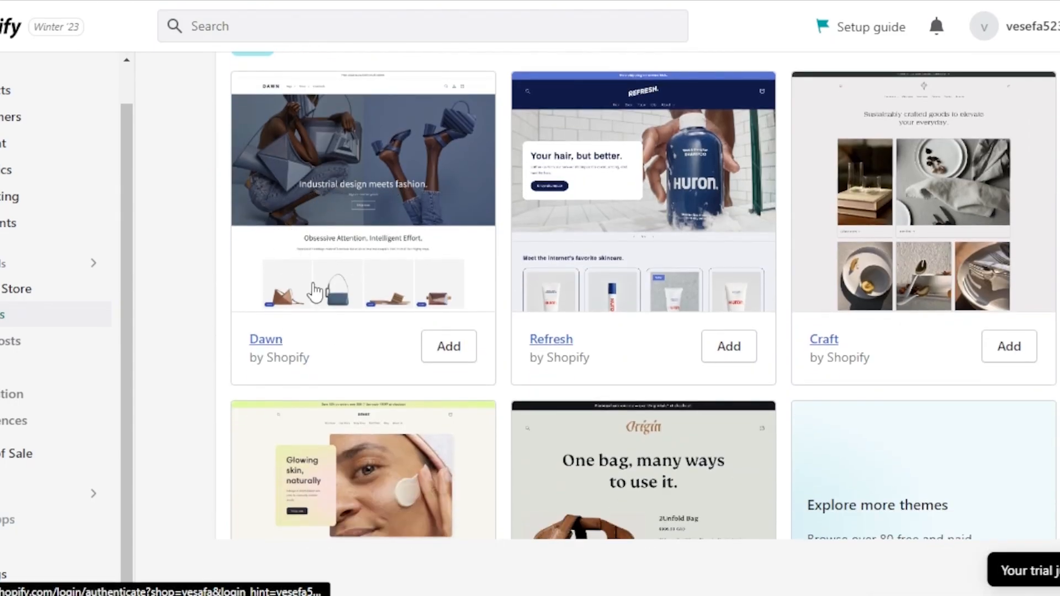
mouse_move(1054, 356)
left_mouse_down()
mouse_move(1056, 130)
mouse_move(1058, 386)
mouse_move(1057, 133)
mouse_move(1058, 344)
left_mouse_up()
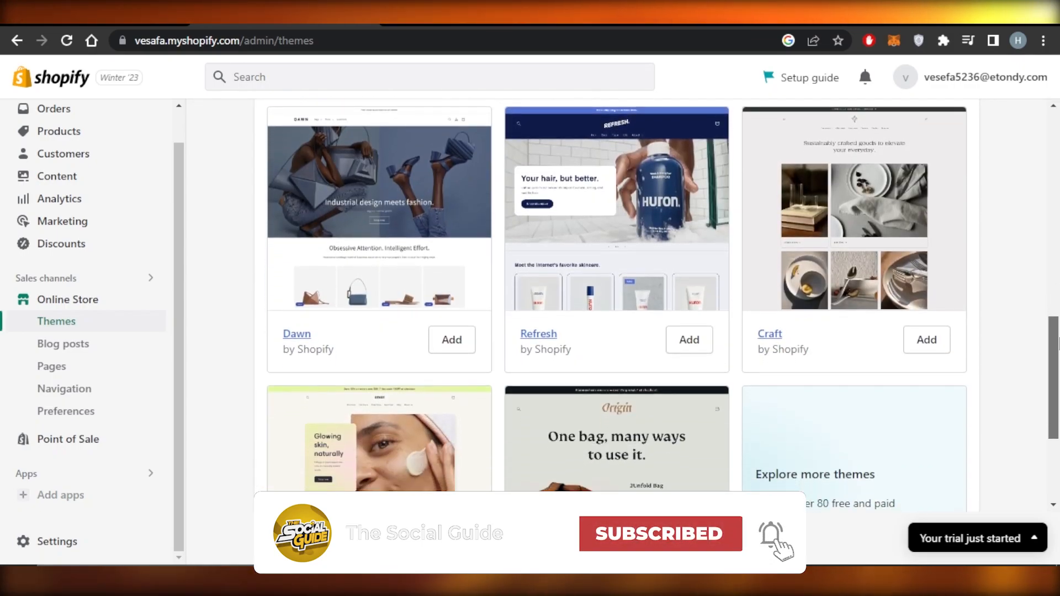